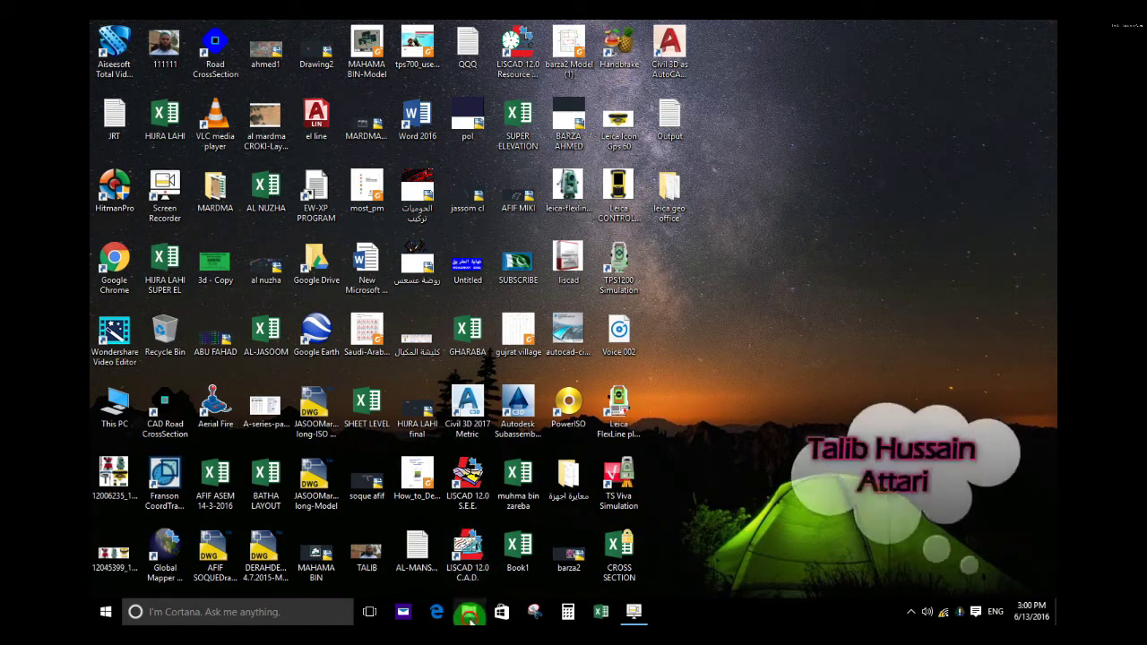
# Step: Open This PC in File Explorer and check the free space on Local Disk (C:)
pyautogui.click(469, 615)
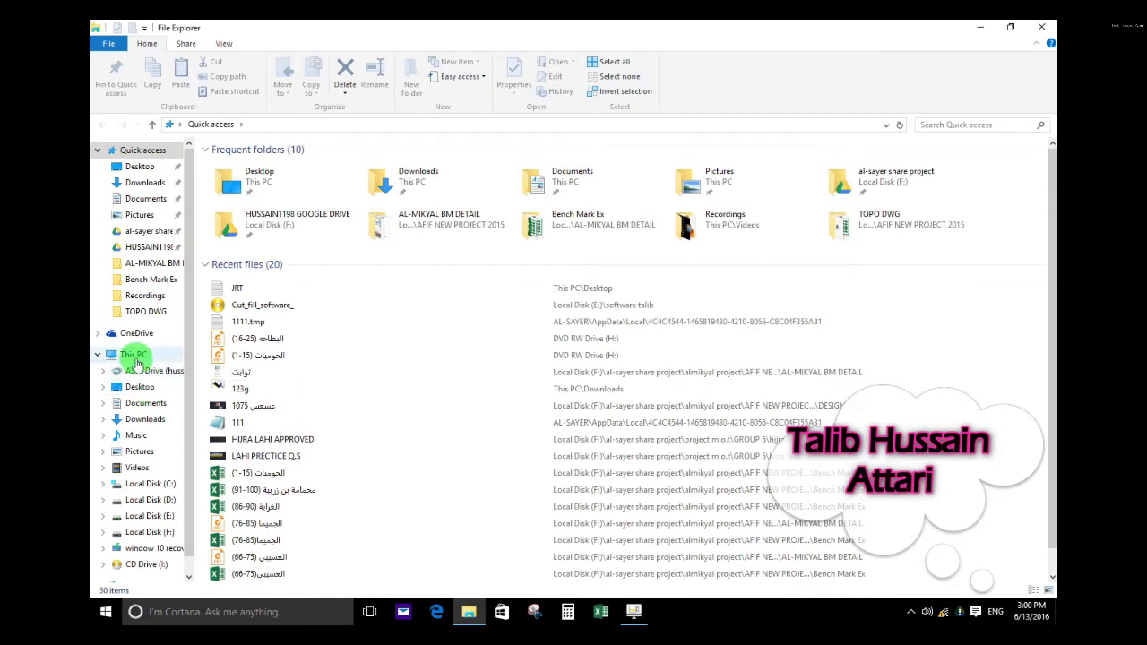
pyautogui.click(134, 356)
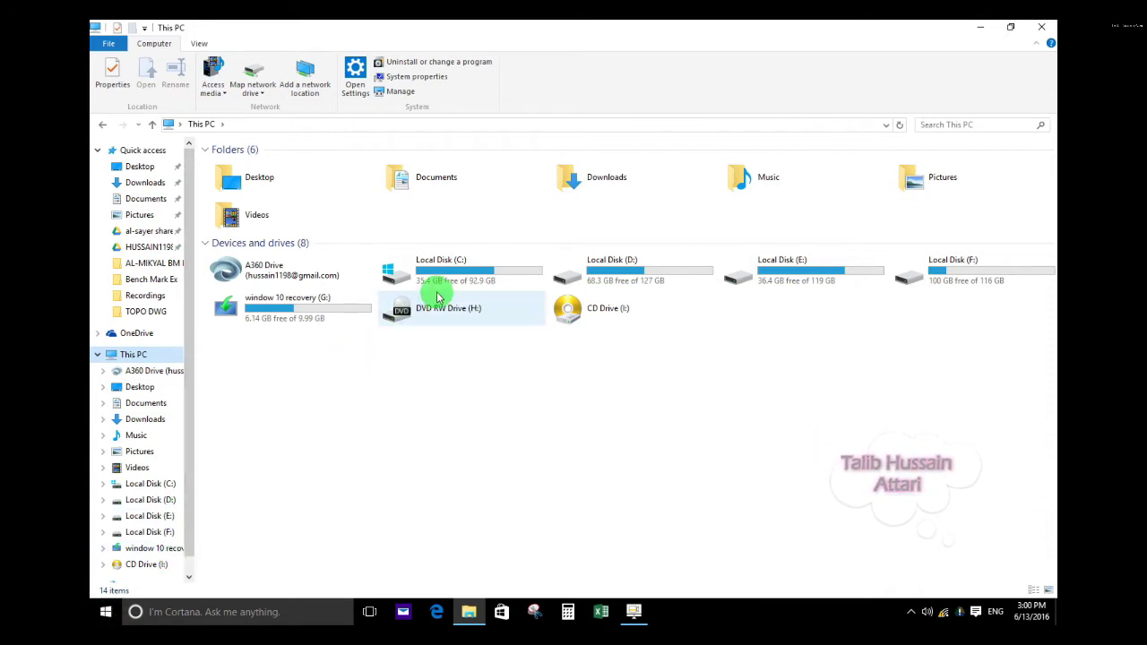
pyautogui.moveTo(422, 285)
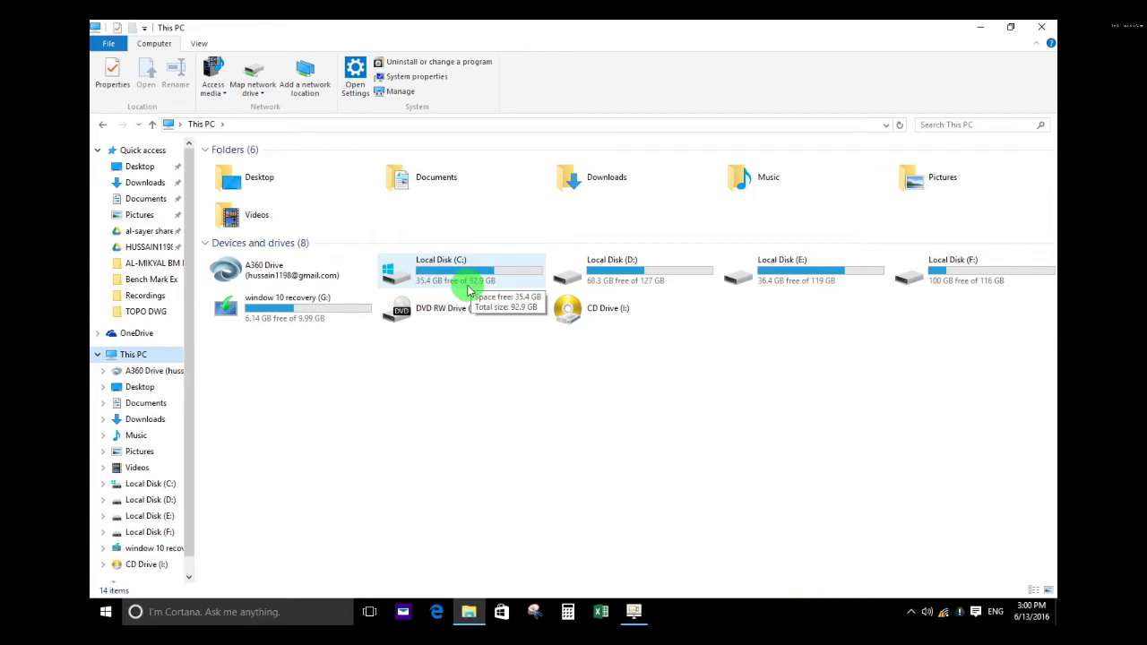
pyautogui.rightClick(99, 616)
pyautogui.click(466, 495)
pyautogui.click(93, 617)
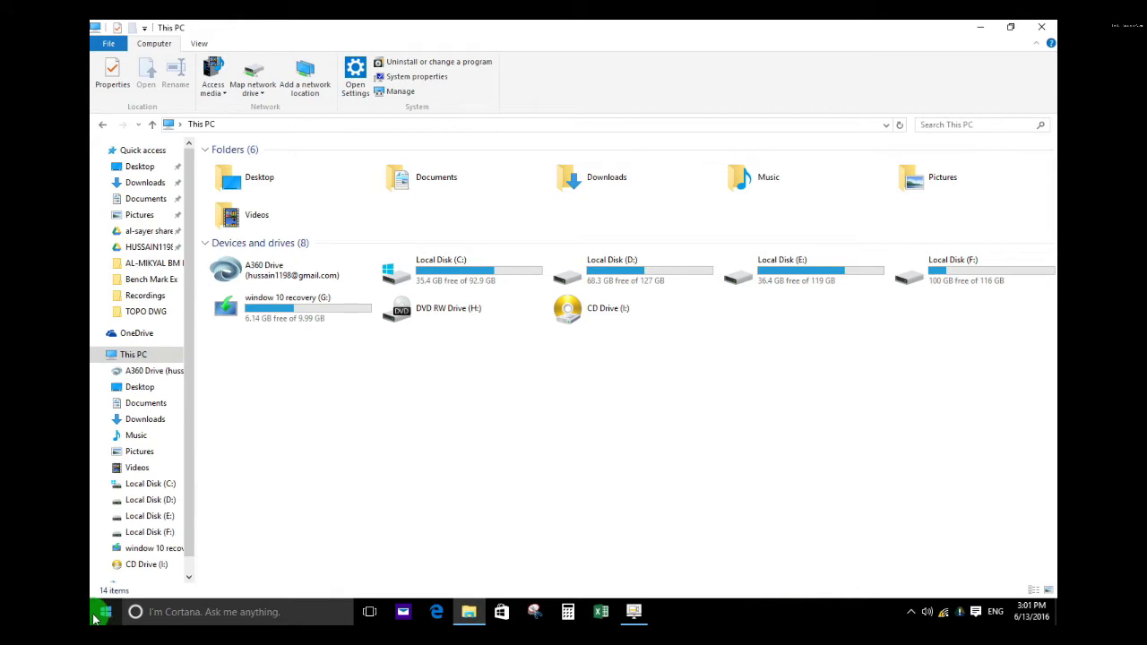
# Step: Open the temporary files folder by running %TEMP% from the Run dialog
pyautogui.rightClick(95, 614)
pyautogui.click(125, 548)
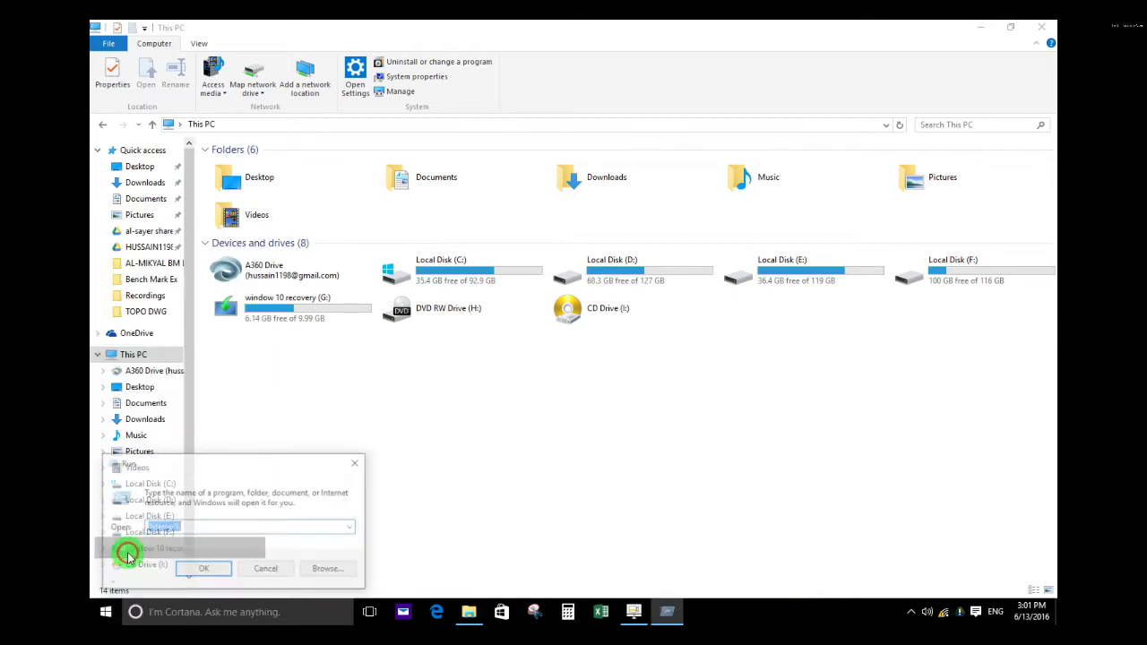
pyautogui.click(350, 528)
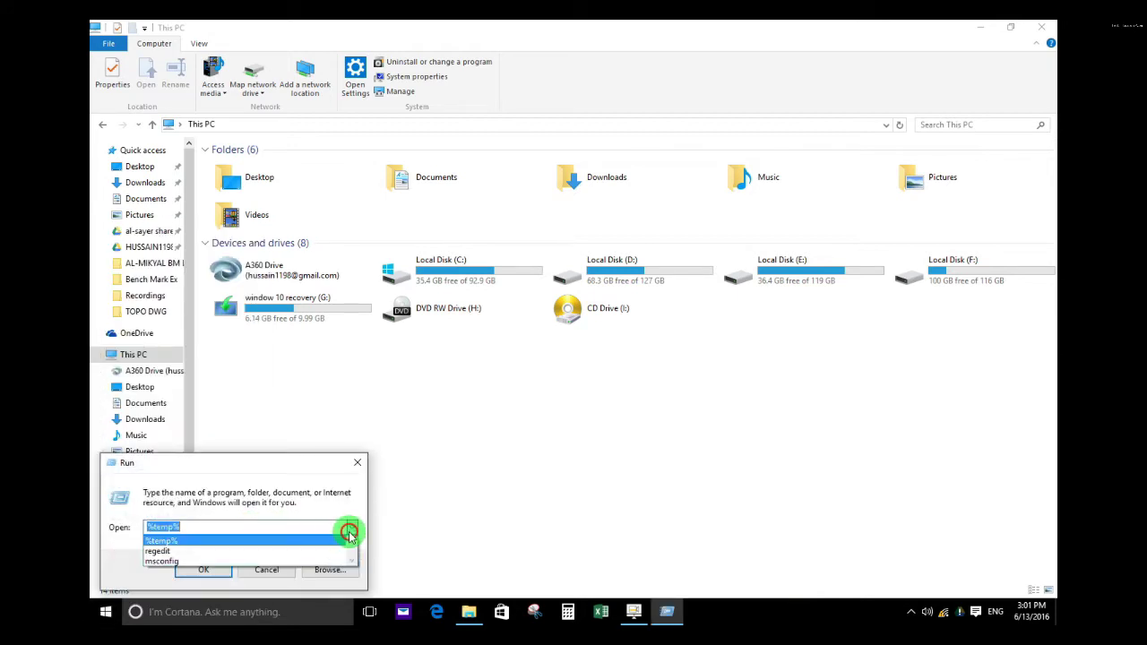
pyautogui.click(155, 537)
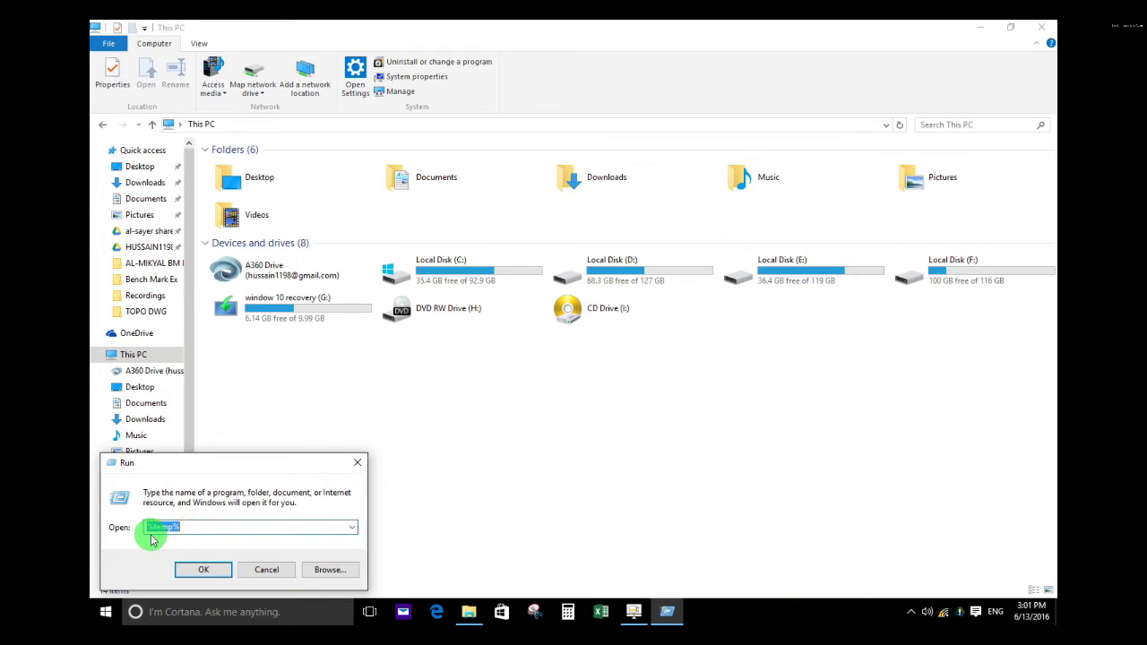
pyautogui.click(151, 529)
pyautogui.moveTo(179, 529); pyautogui.dragTo(92, 529)
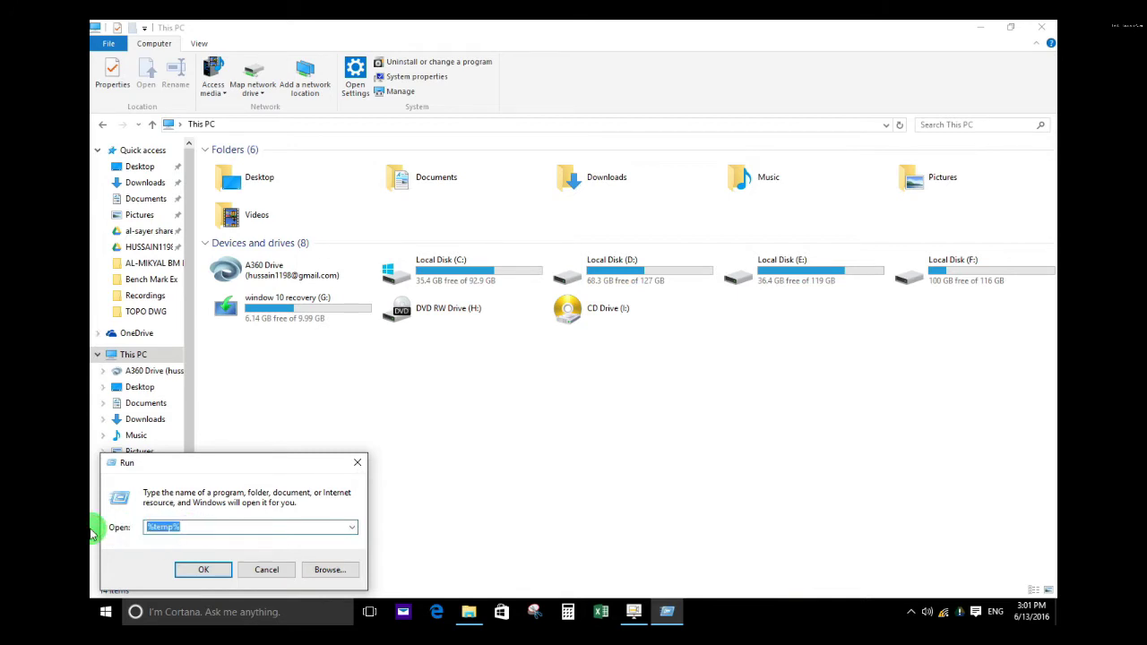
pyautogui.write('%TEMP')
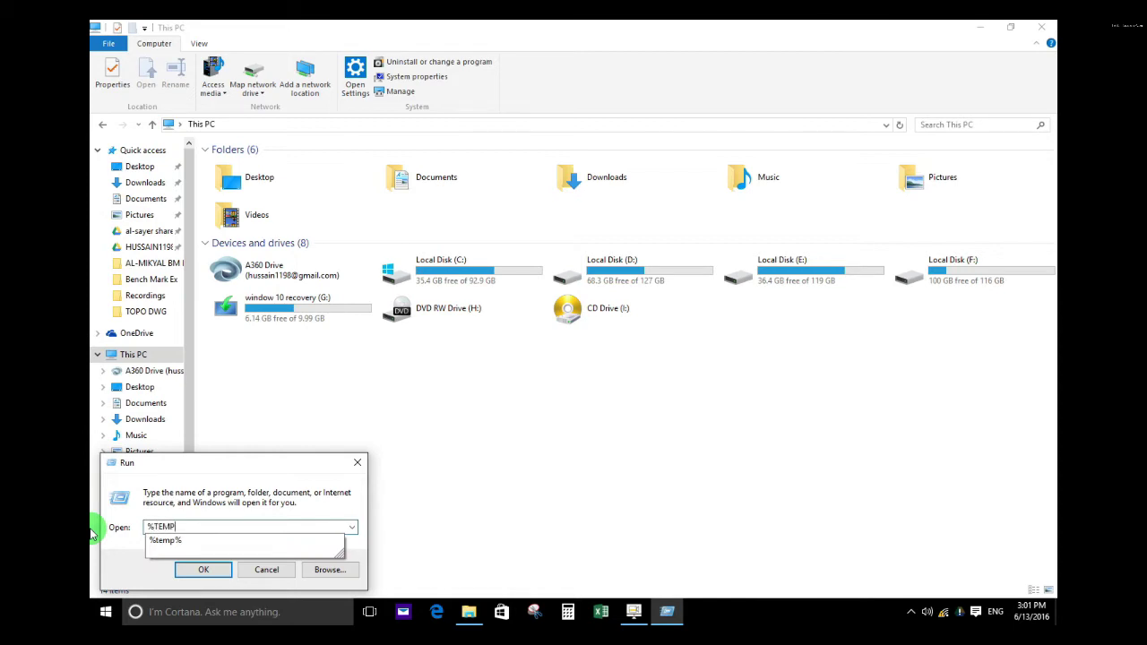
pyautogui.write('%')
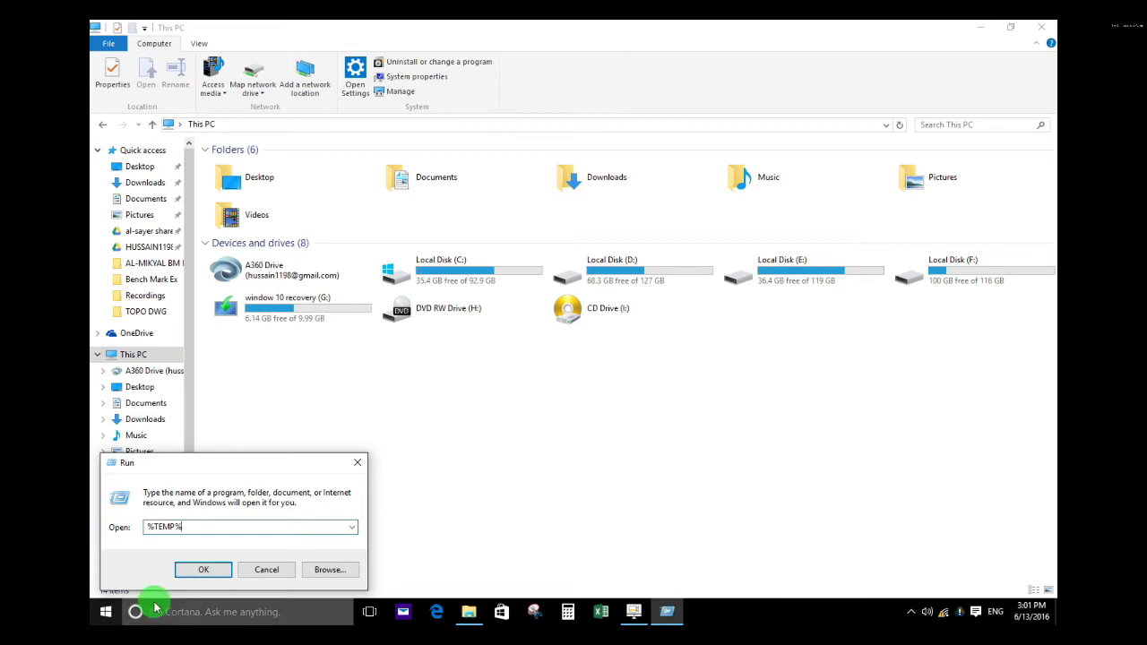
pyautogui.click(204, 570)
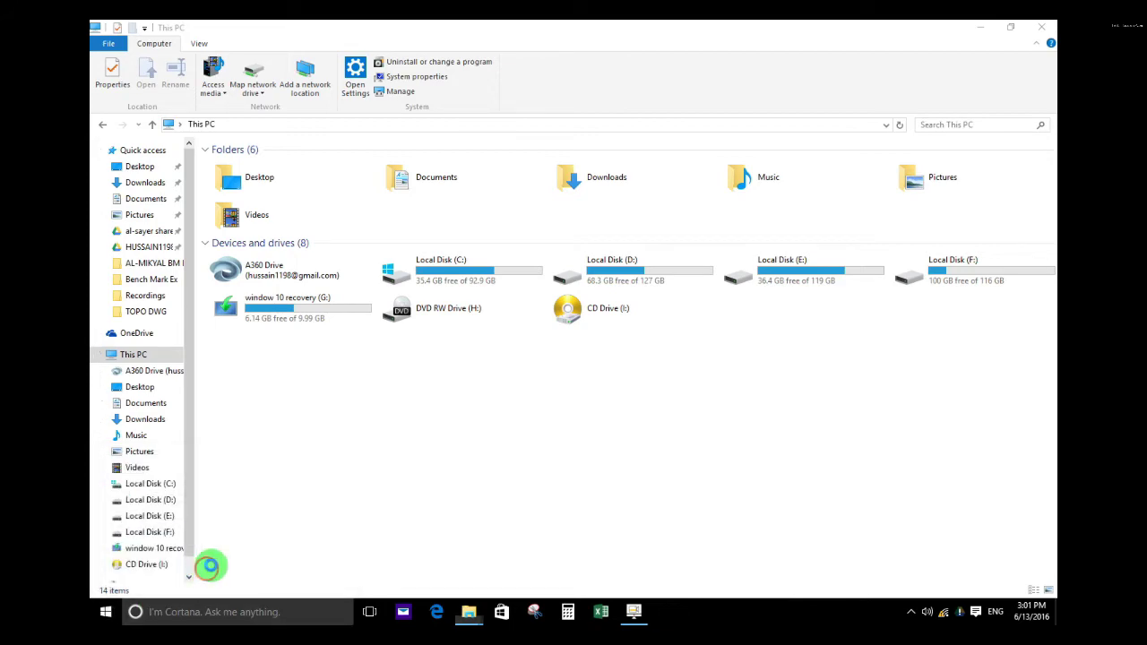
# Step: Delete all items in the Temp folder, granting administrator permission for the msdtadmin folder
pyautogui.scroll(-8, 432, 397)
pyautogui.scroll(-4, 444, 442)
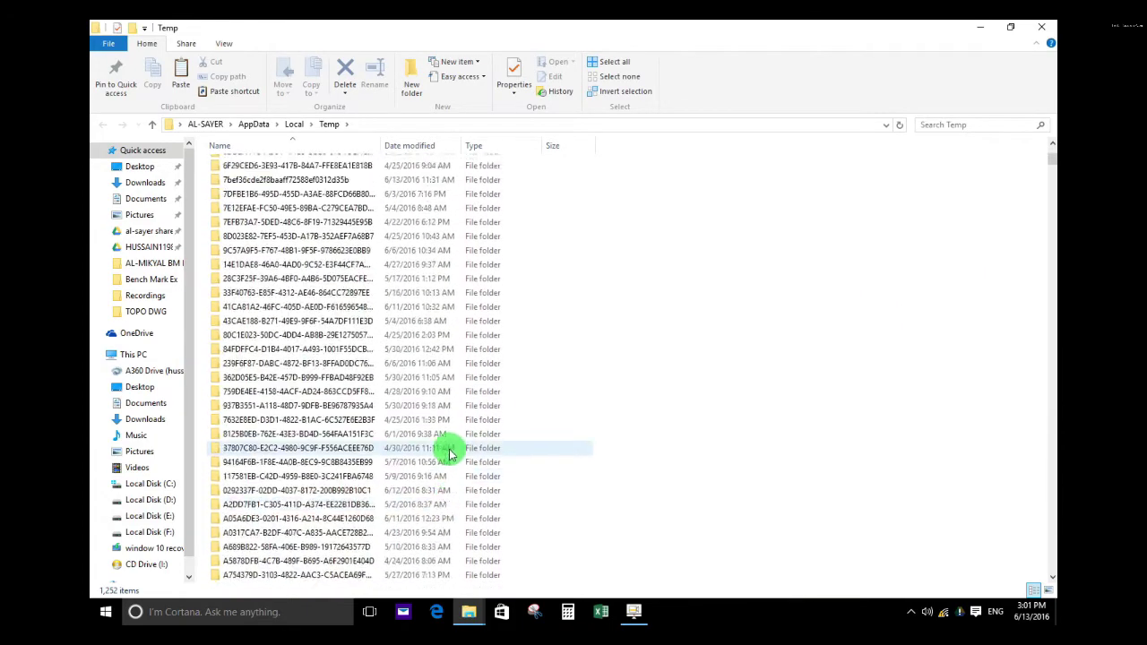
pyautogui.moveTo(1053, 171); pyautogui.dragTo(1049, 146)
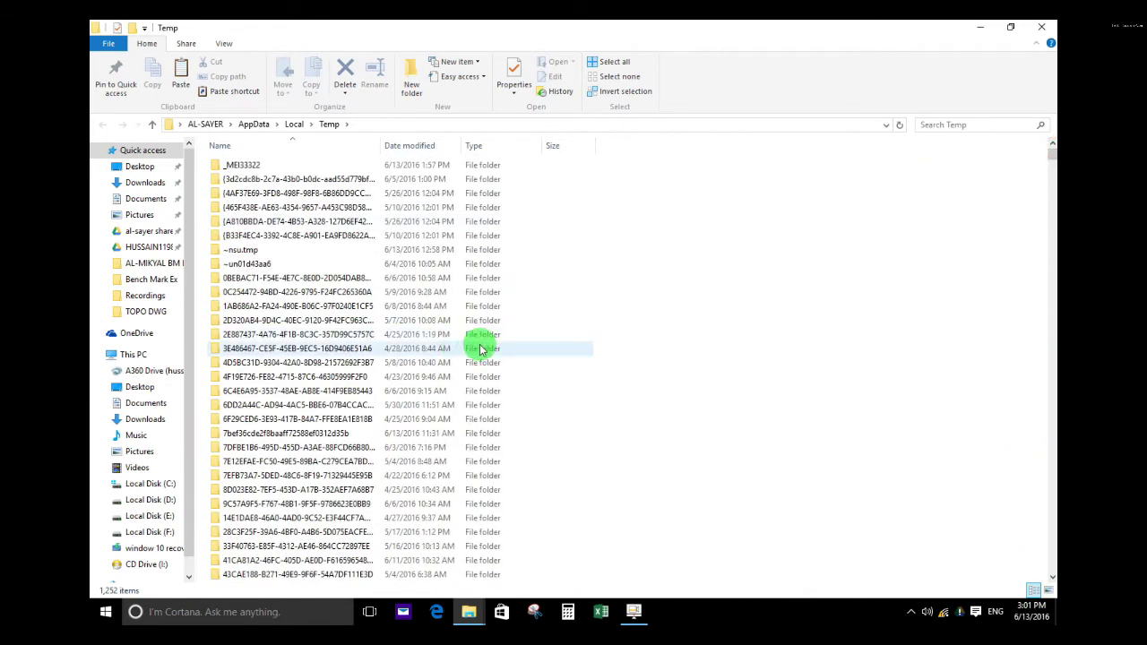
pyautogui.click(301, 293)
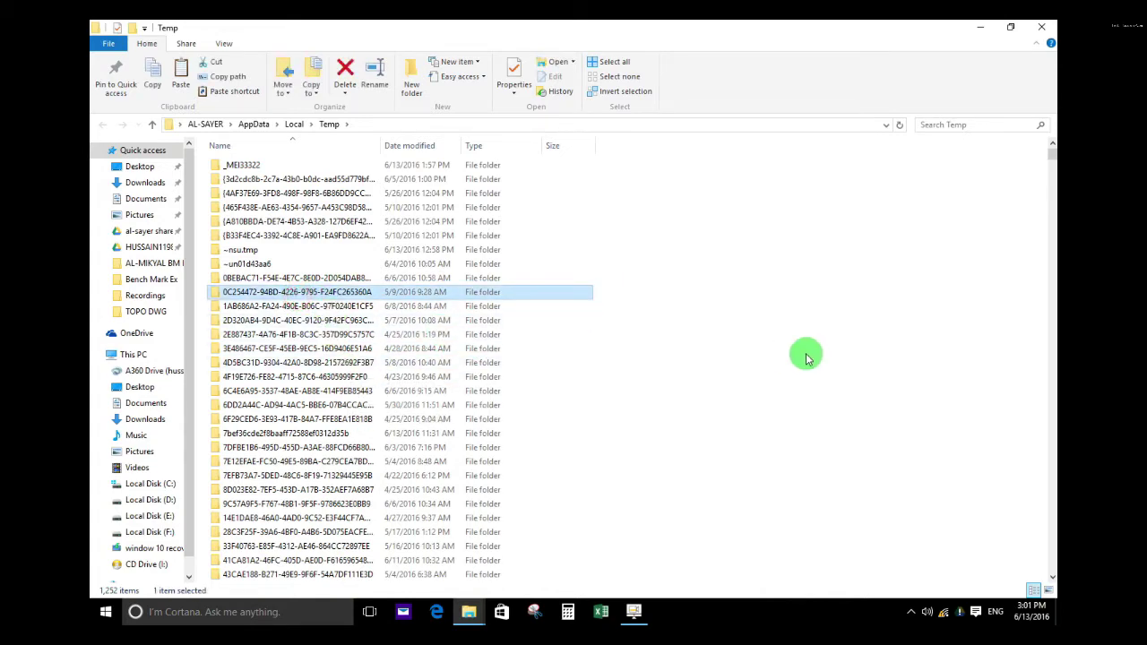
pyautogui.hotkey('ctrl', 'a')
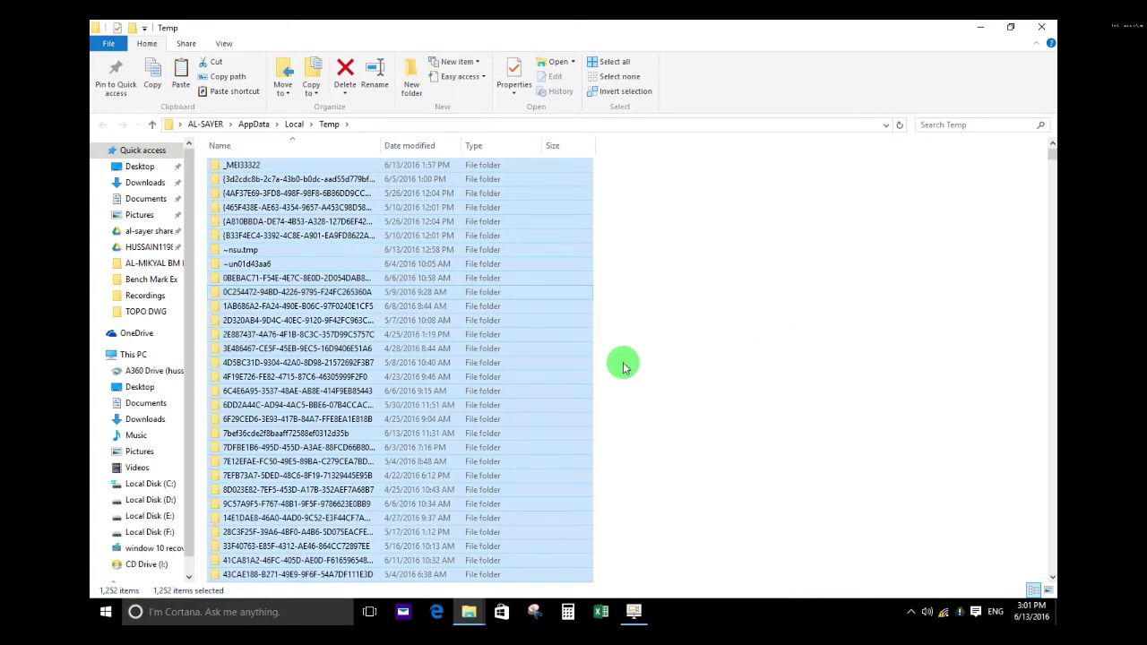
pyautogui.rightClick(499, 230)
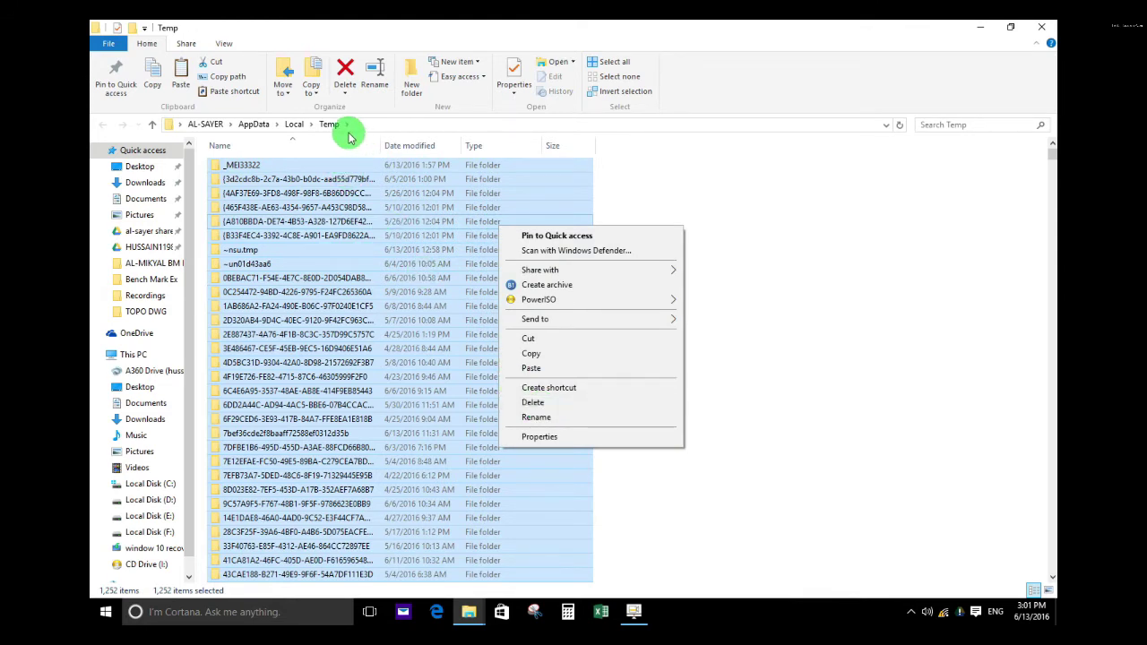
pyautogui.click(538, 405)
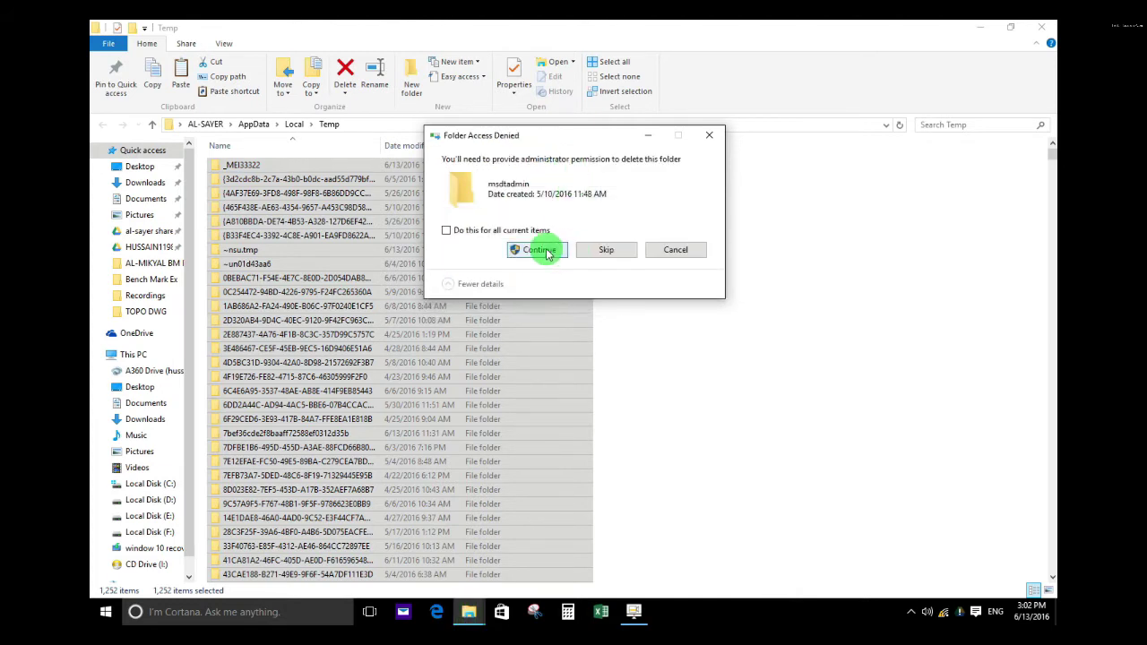
pyautogui.click(529, 249)
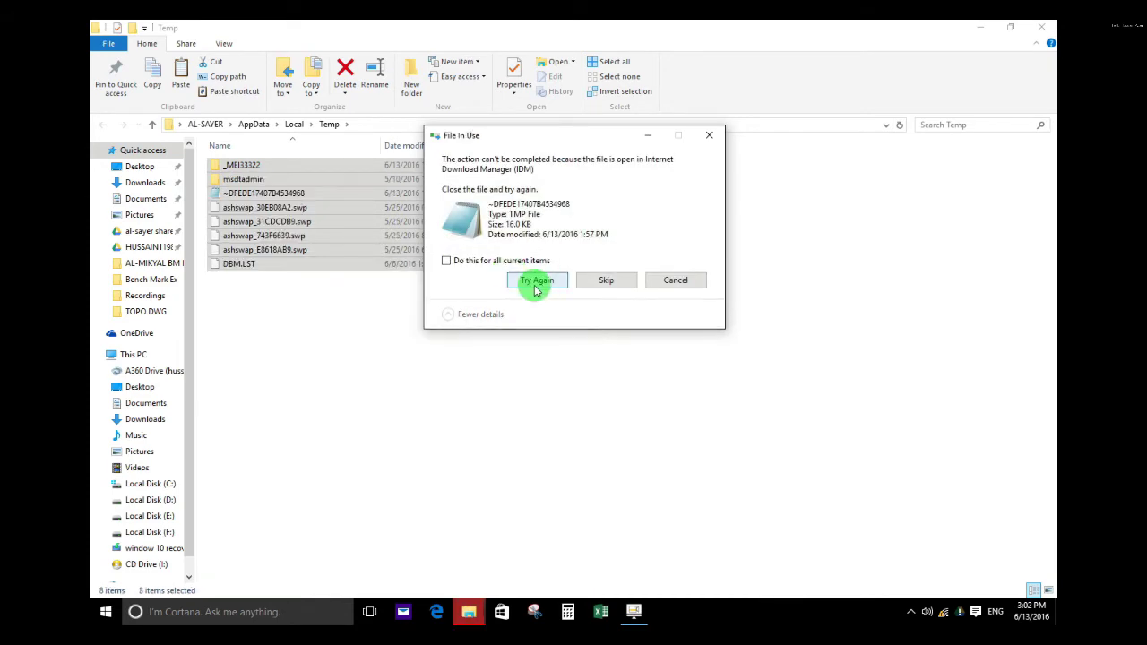
# Step: Skip the files that are in use, applying the choice to all current items
pyautogui.click(487, 258)
pyautogui.click(607, 282)
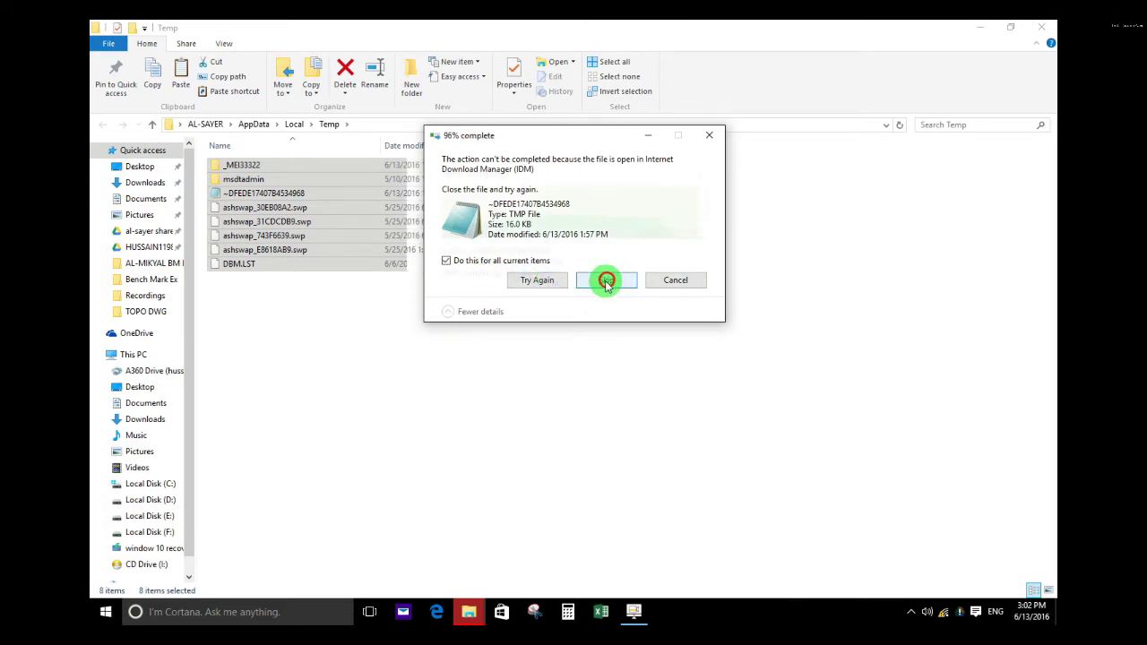
pyautogui.click(493, 262)
pyautogui.click(603, 281)
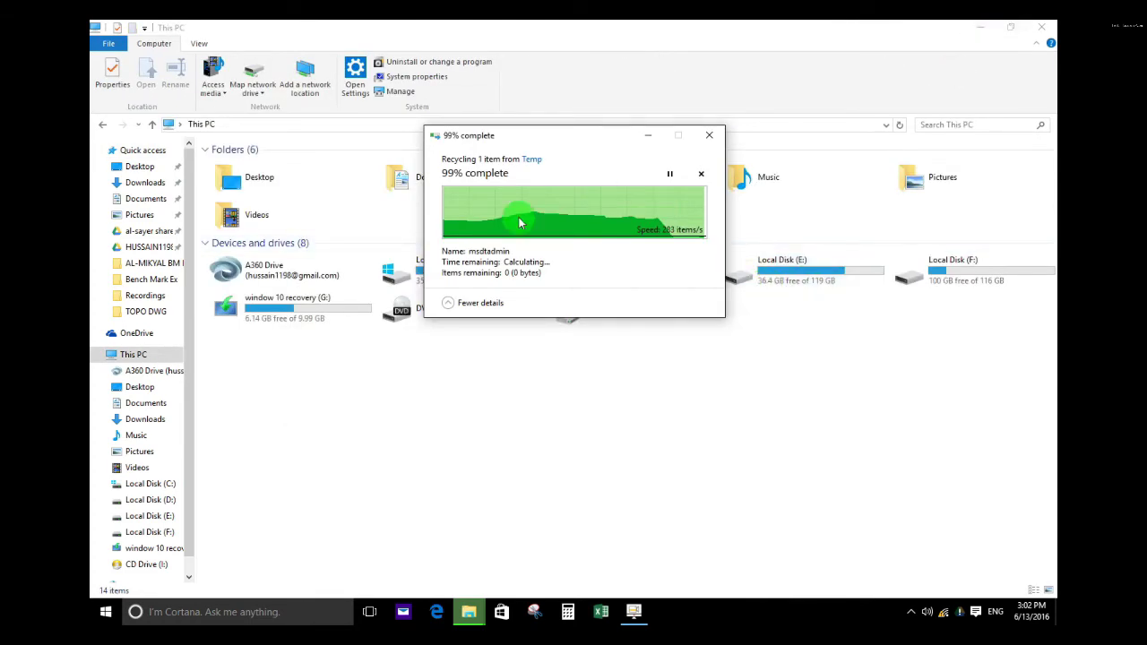
# Step: Restore the This PC window to a smaller size and arrange it beside the deletion progress dialog
pyautogui.click(1010, 27)
pyautogui.moveTo(619, 123); pyautogui.dragTo(899, 76)
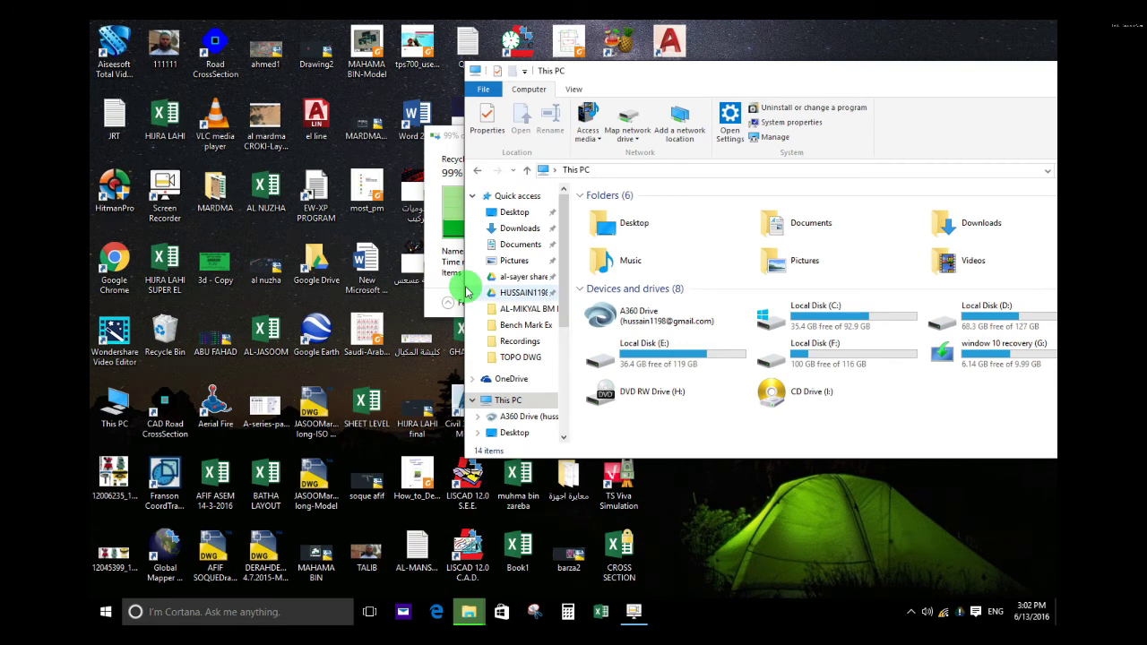
pyautogui.moveTo(463, 281); pyautogui.dragTo(632, 274)
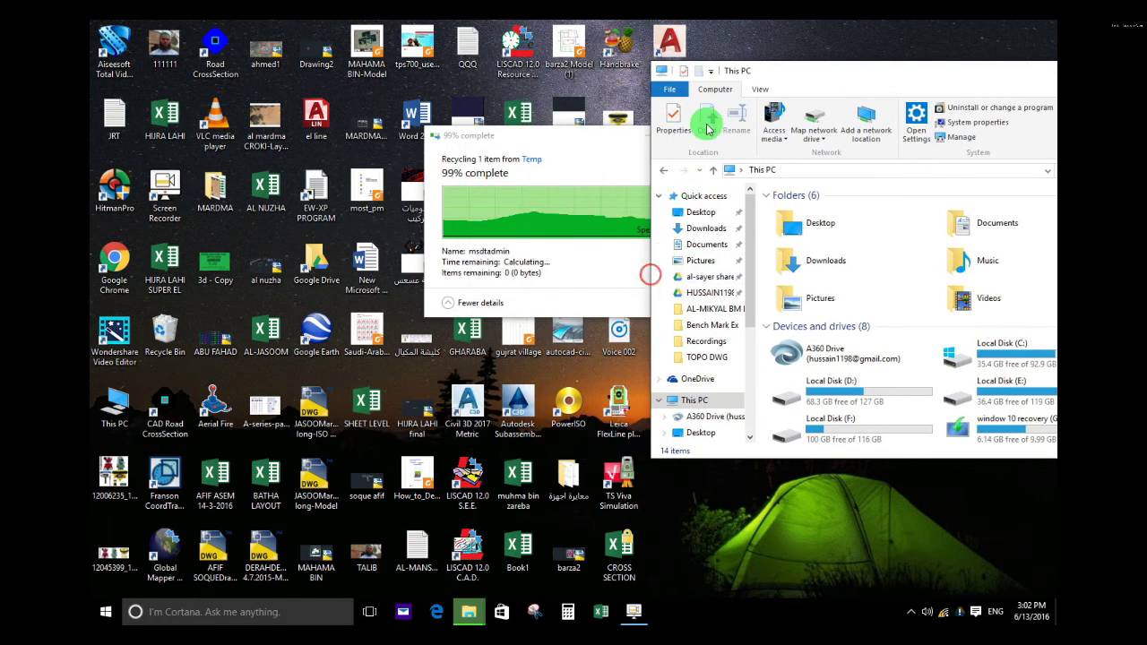
pyautogui.moveTo(867, 79); pyautogui.dragTo(827, 72)
pyautogui.moveTo(516, 144); pyautogui.dragTo(369, 126)
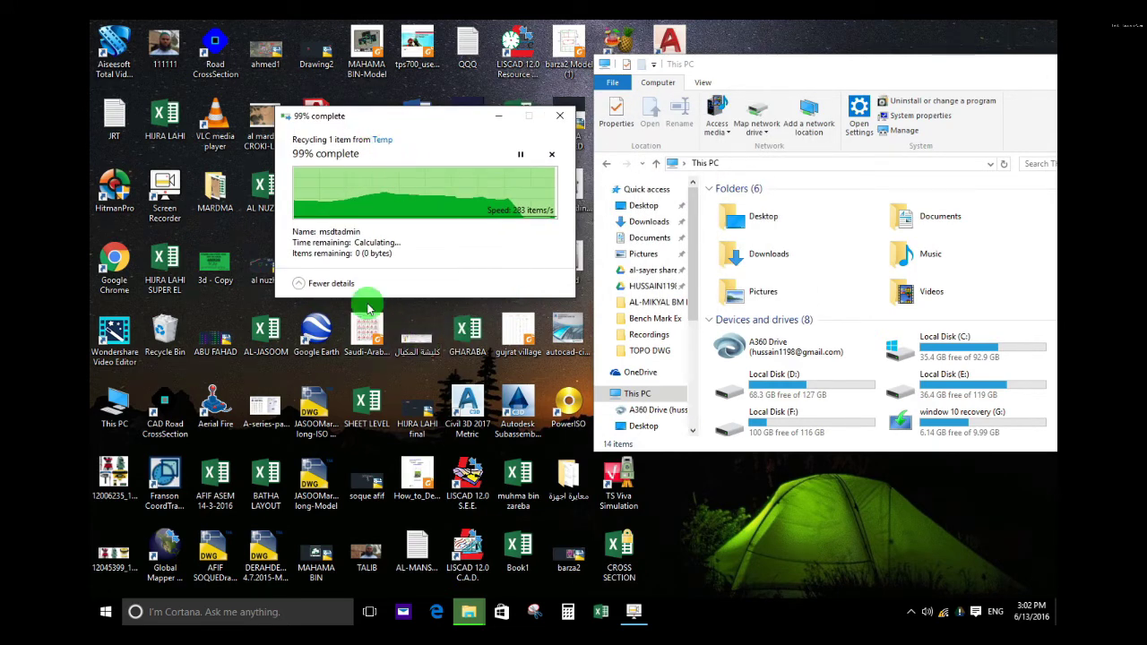
# Step: Check the deleted items in the Recycle Bin, then close its window
pyautogui.doubleClick(164, 336)
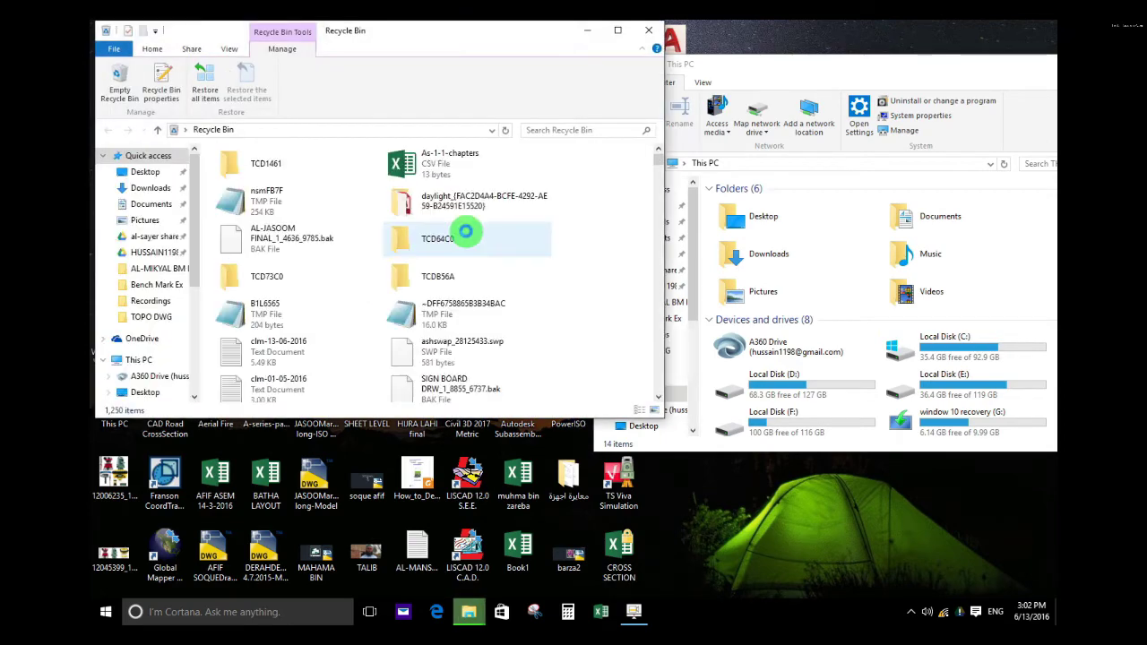
pyautogui.click(648, 30)
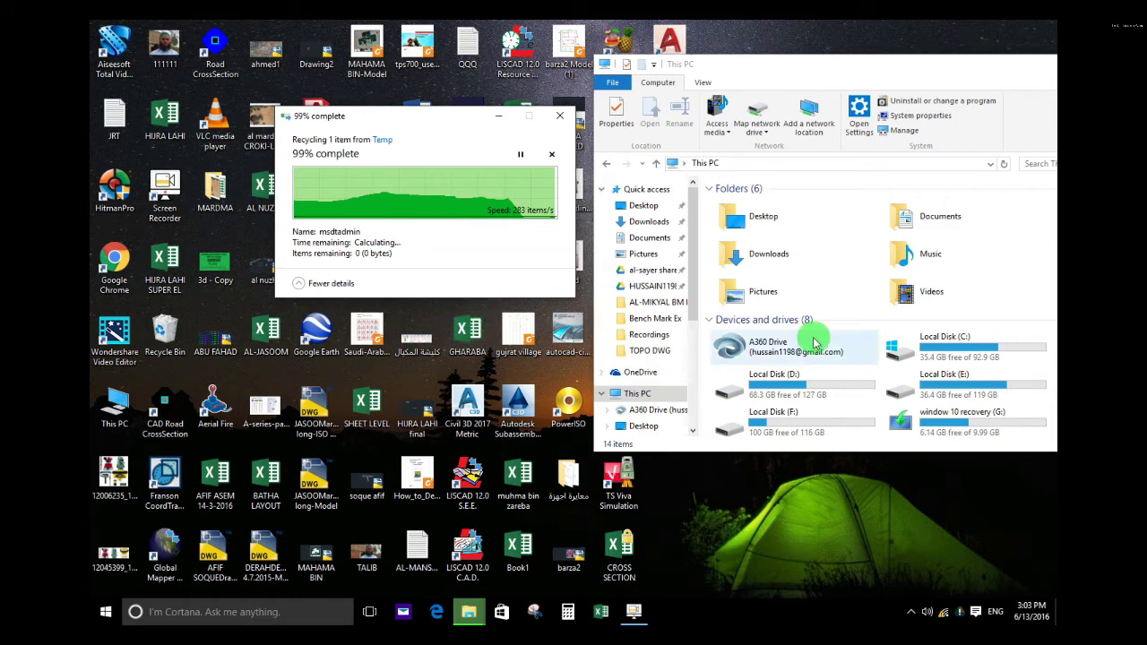
# Step: Display the items in This PC as extra large icons and grant administrator permission to move the msdtadmin folder
pyautogui.rightClick(914, 222)
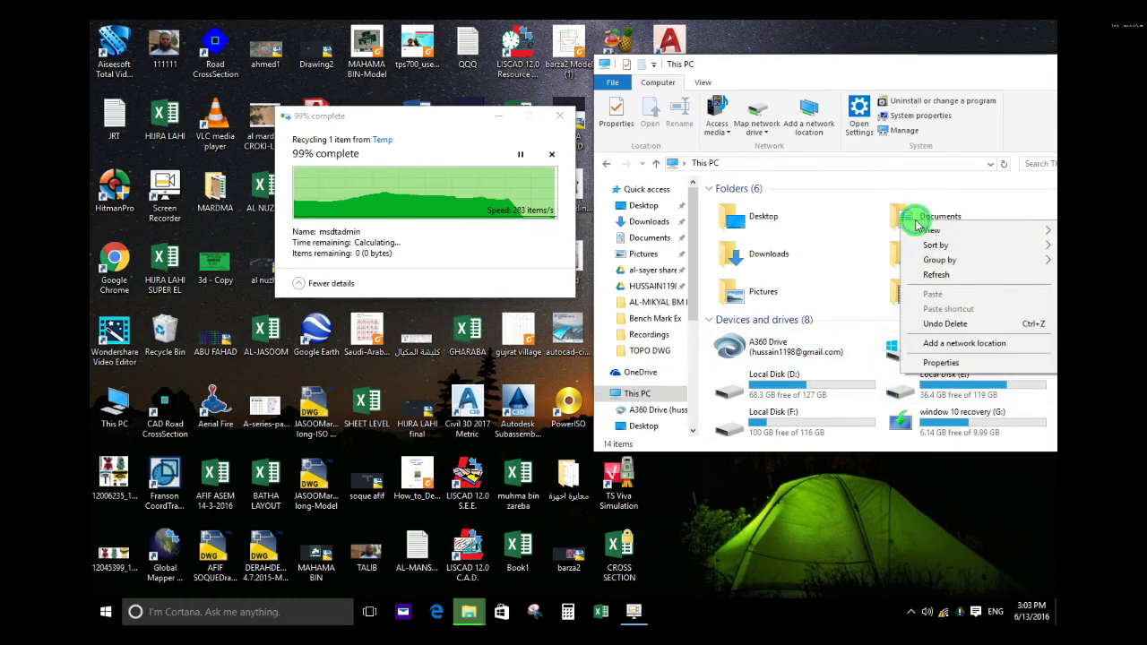
pyautogui.moveTo(927, 231)
pyautogui.click(890, 245)
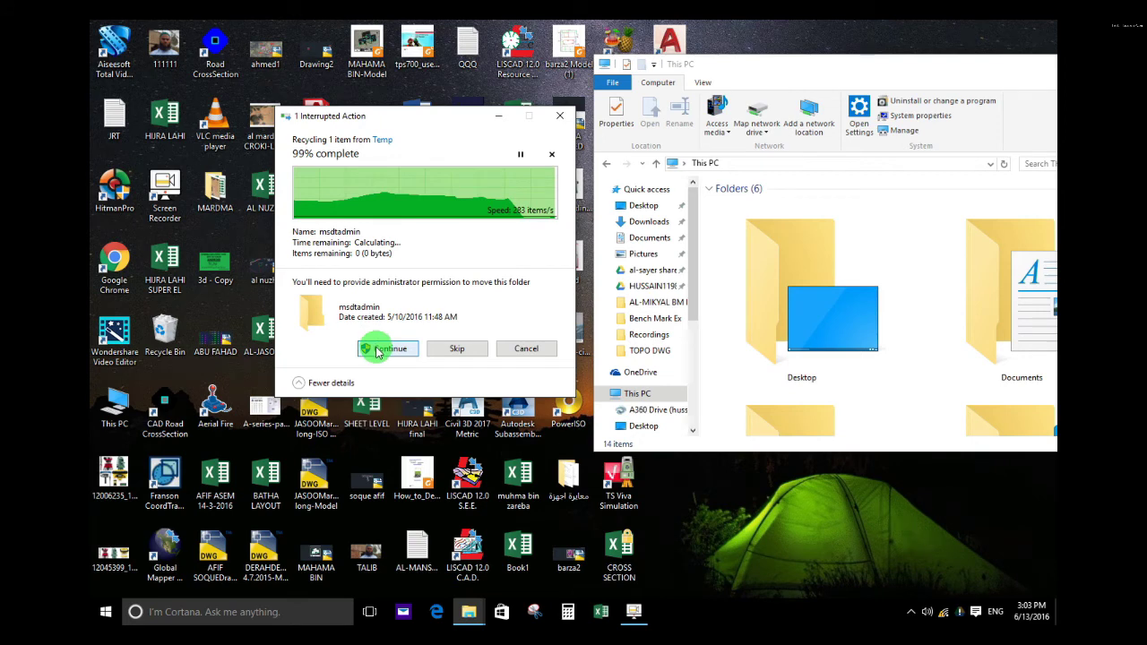
pyautogui.click(376, 349)
# Step: Open the معايرة اجهزة folder on the Desktop and examine the commands available for the Untitled picture, including Delete
pyautogui.doubleClick(794, 263)
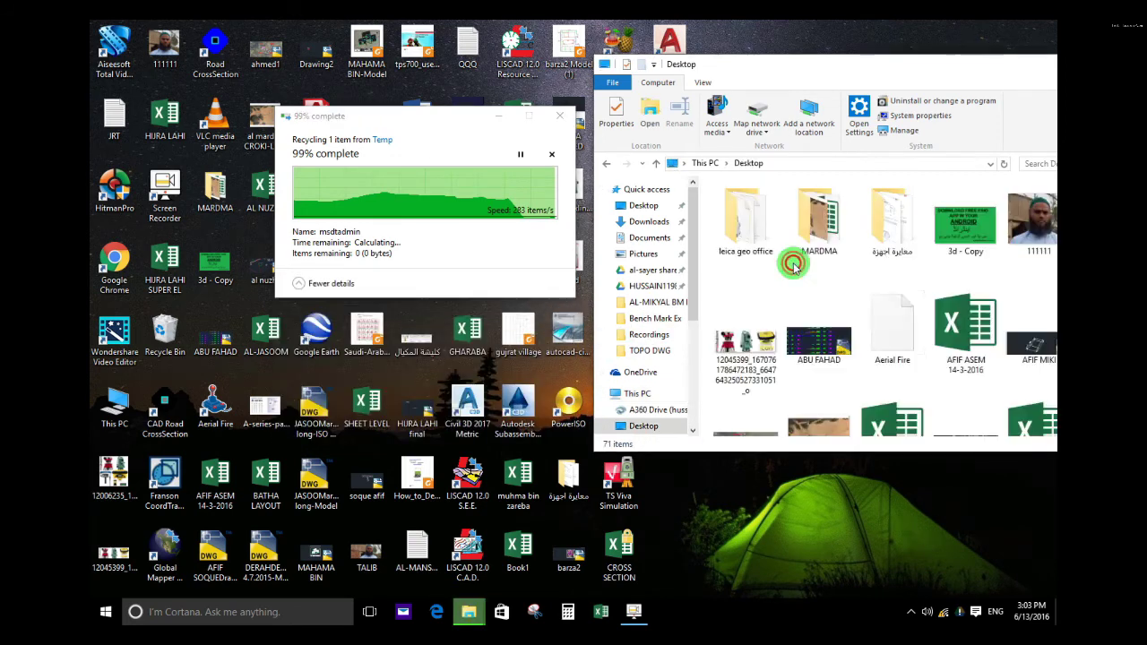
pyautogui.doubleClick(890, 235)
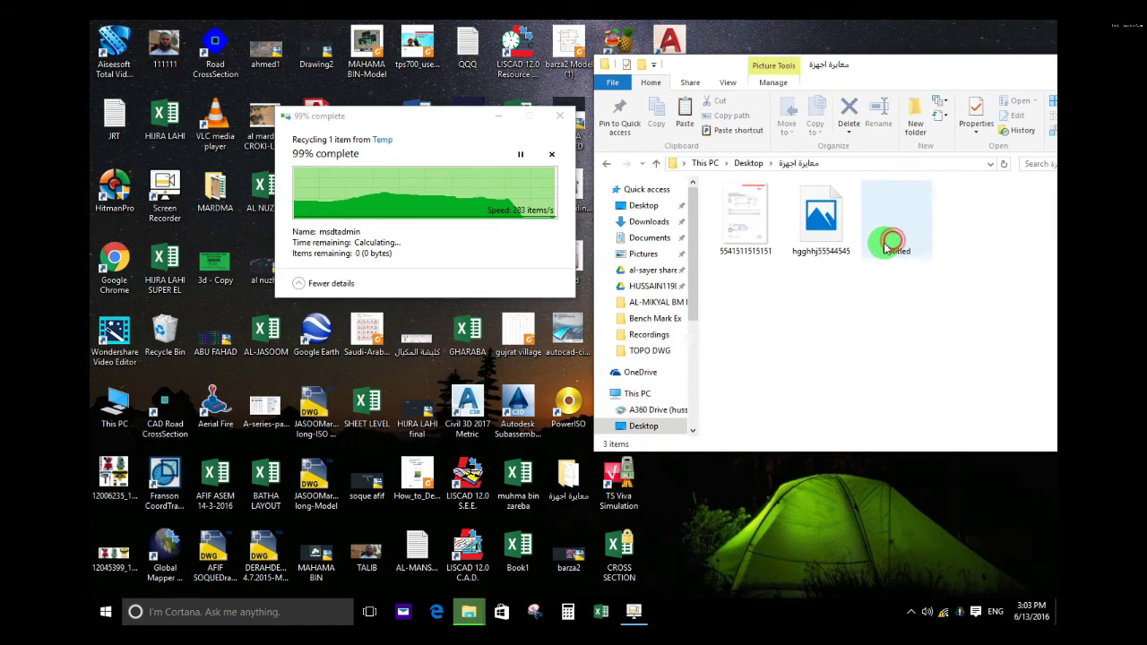
pyautogui.click(890, 244)
pyautogui.rightClick(885, 226)
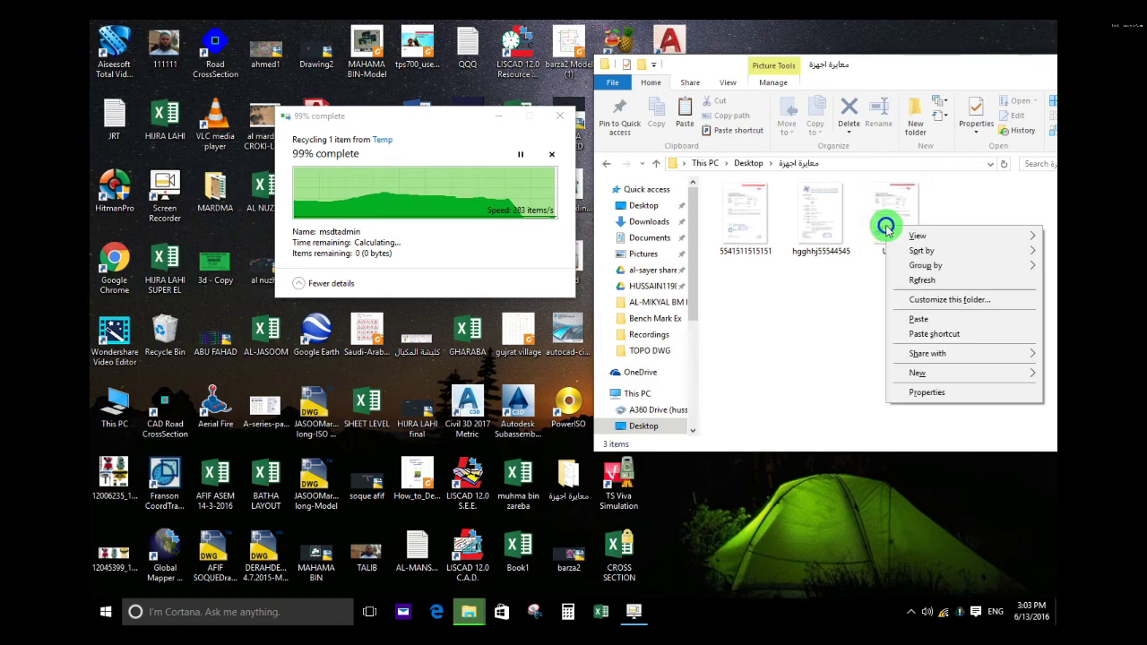
pyautogui.click(870, 276)
pyautogui.rightClick(905, 224)
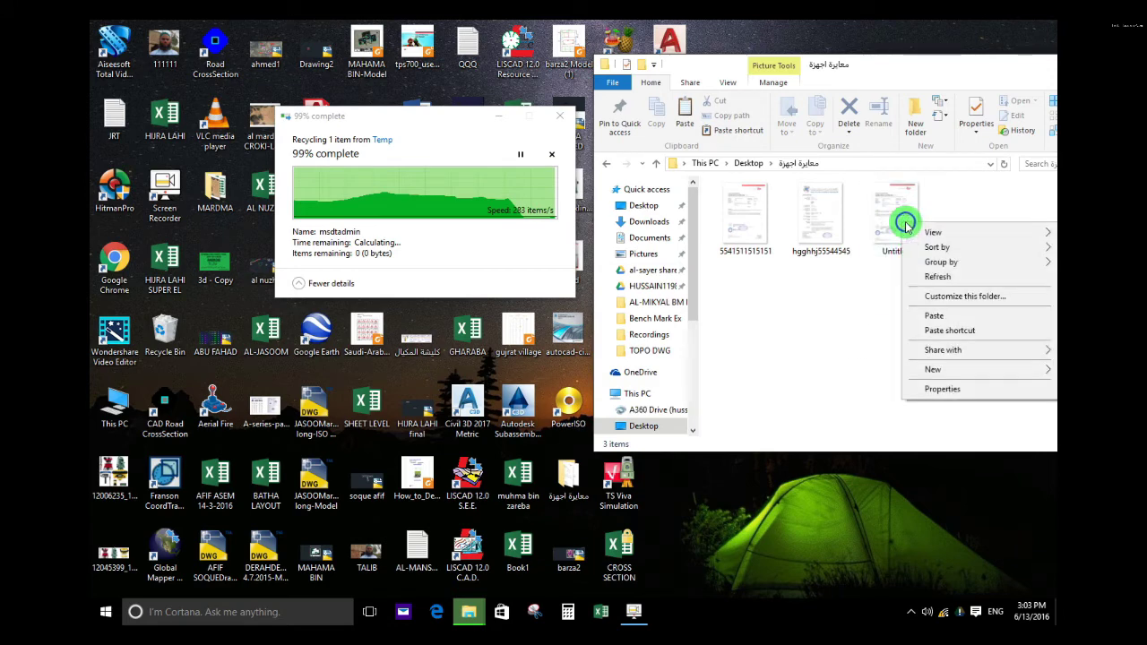
pyautogui.click(900, 227)
pyautogui.rightClick(900, 229)
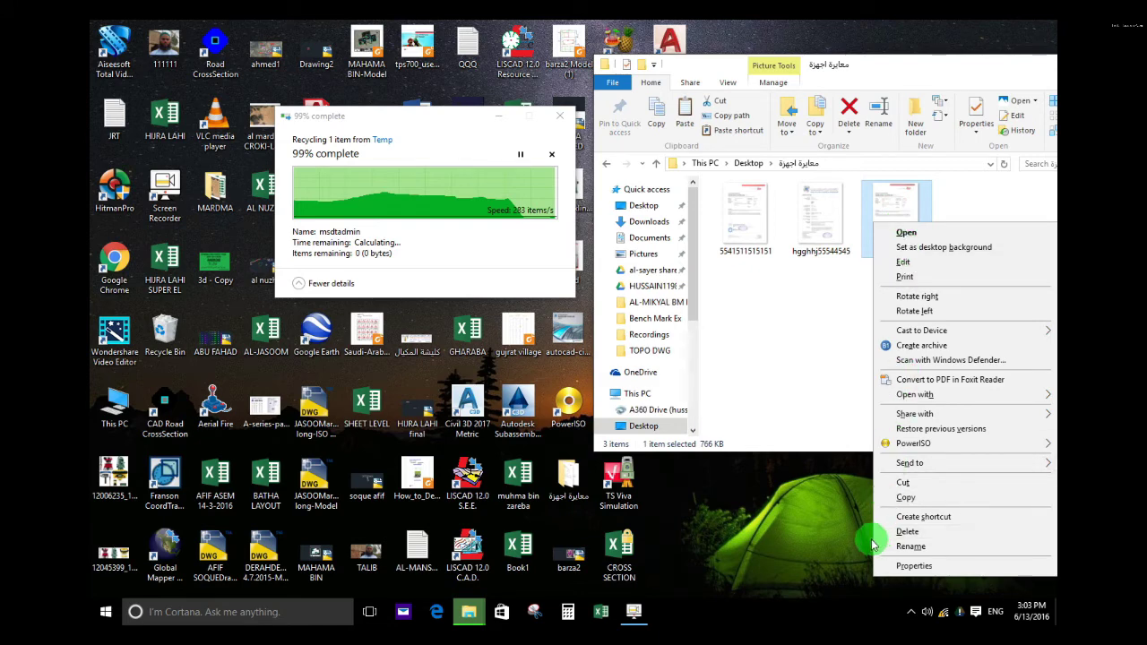
pyautogui.click(852, 384)
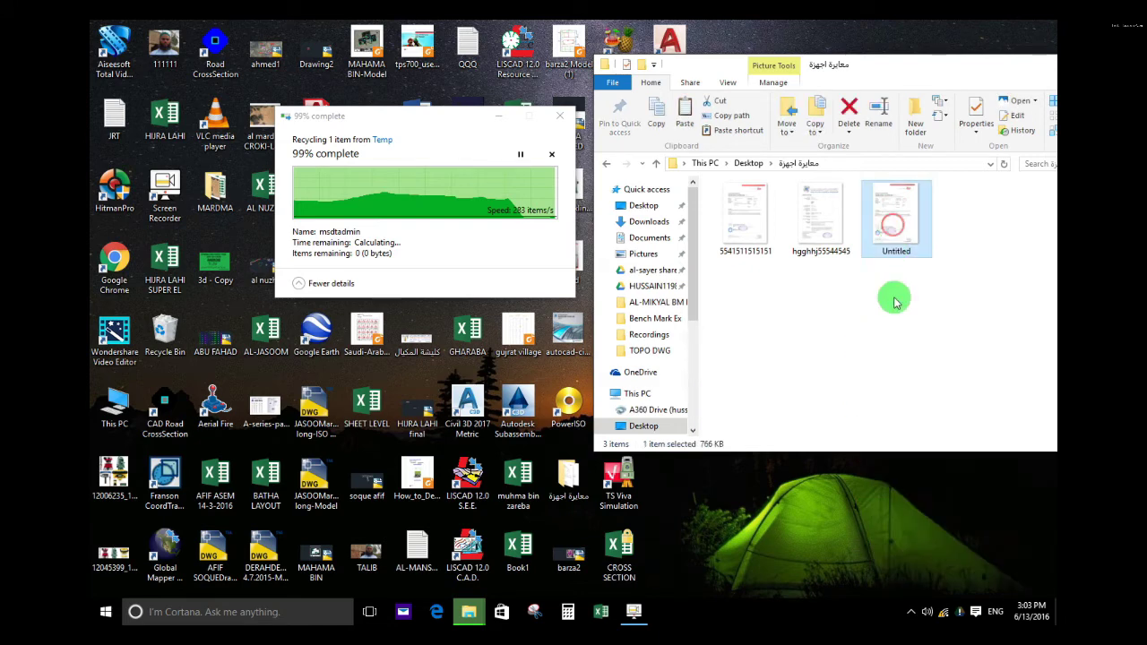
pyautogui.rightClick(900, 212)
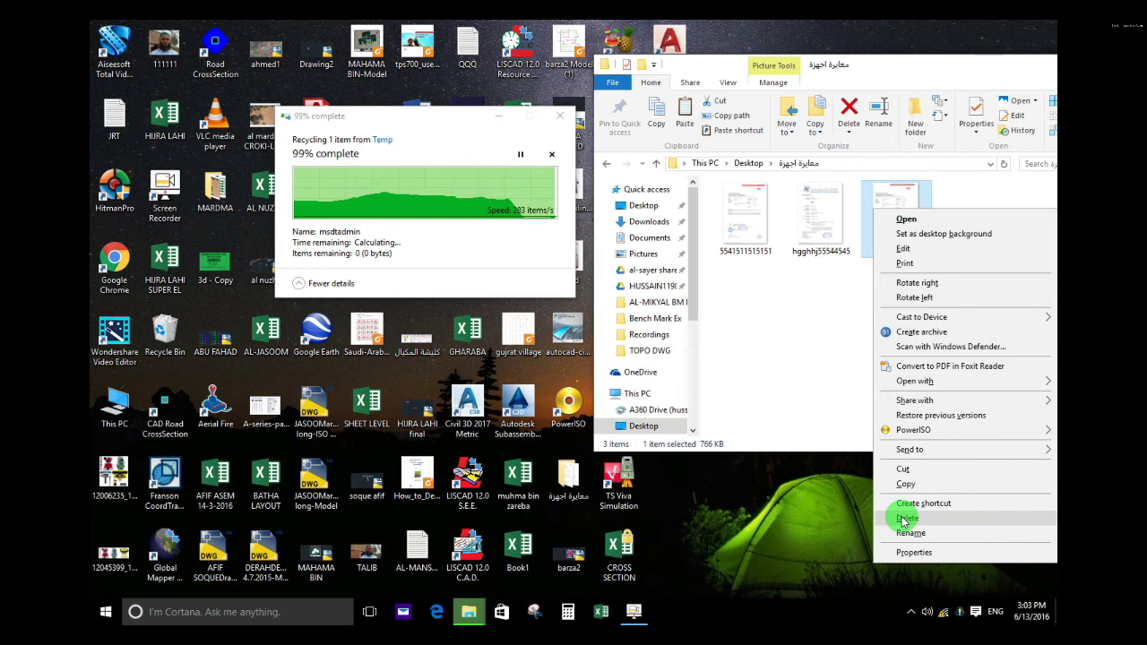
pyautogui.click(819, 305)
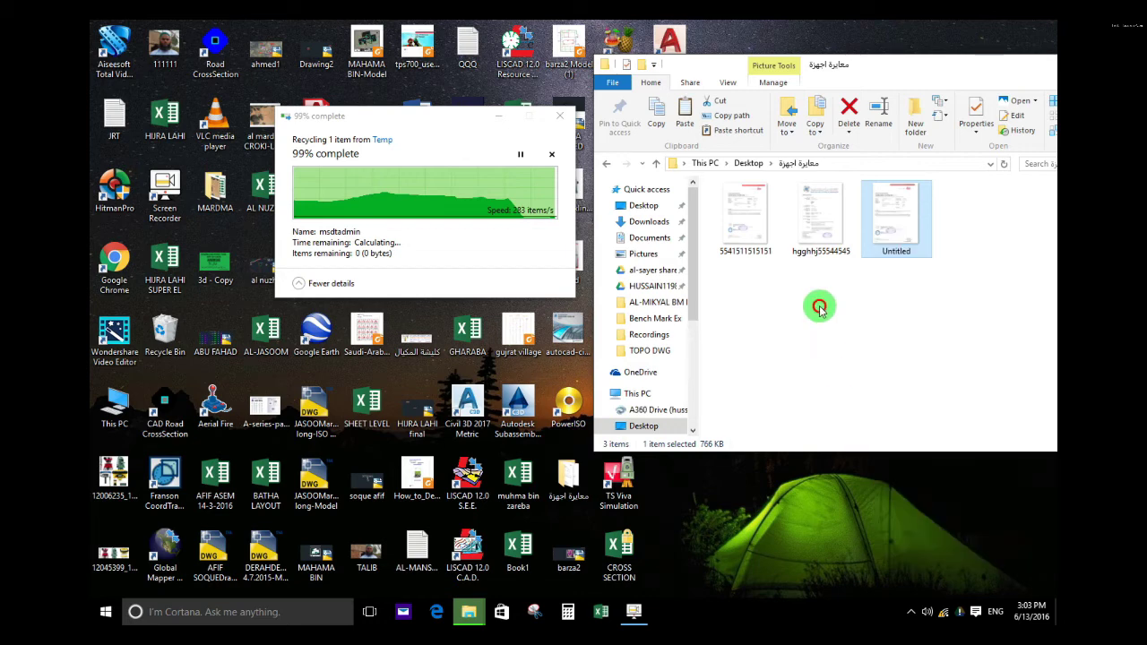
# Step: Minimize the معايرة اجهزة folder window, move the deletion progress dialog clear of the desktop icons, and refresh the desktop
pyautogui.moveTo(929, 62); pyautogui.dragTo(811, 72)
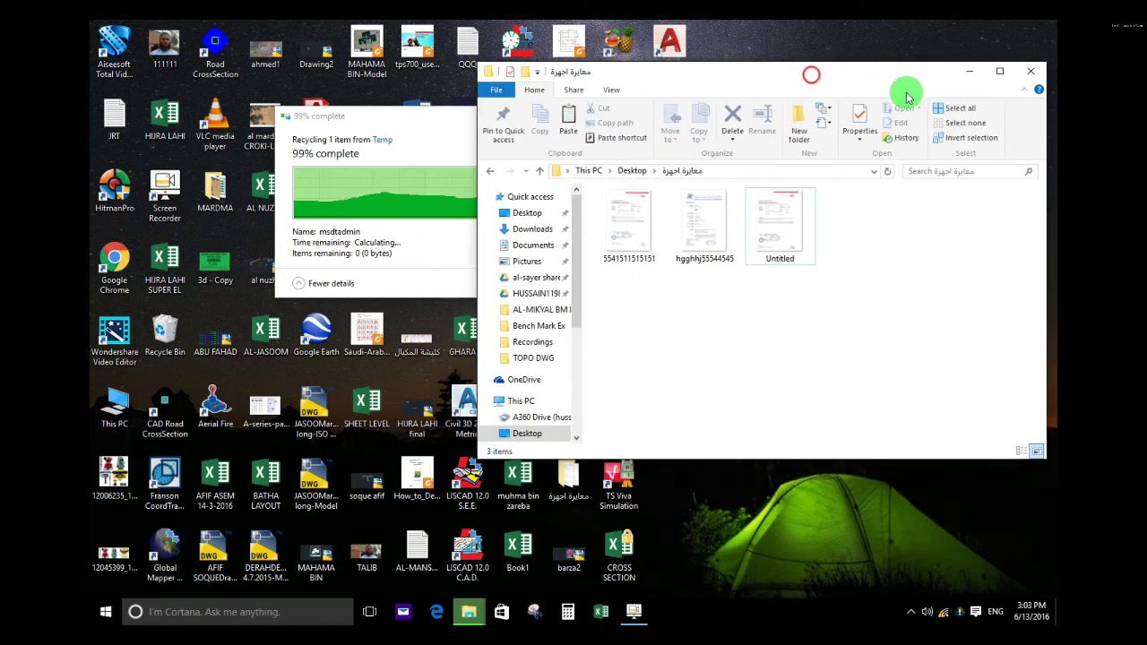
pyautogui.click(969, 71)
pyautogui.moveTo(429, 130); pyautogui.dragTo(898, 96)
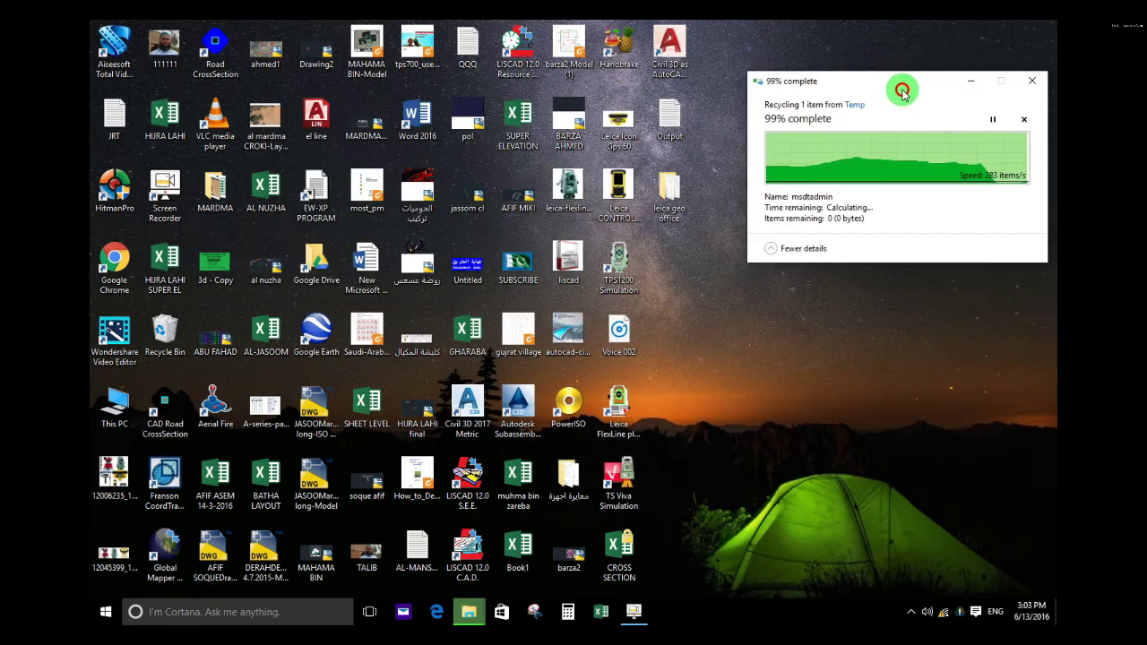
pyautogui.rightClick(698, 270)
pyautogui.click(726, 309)
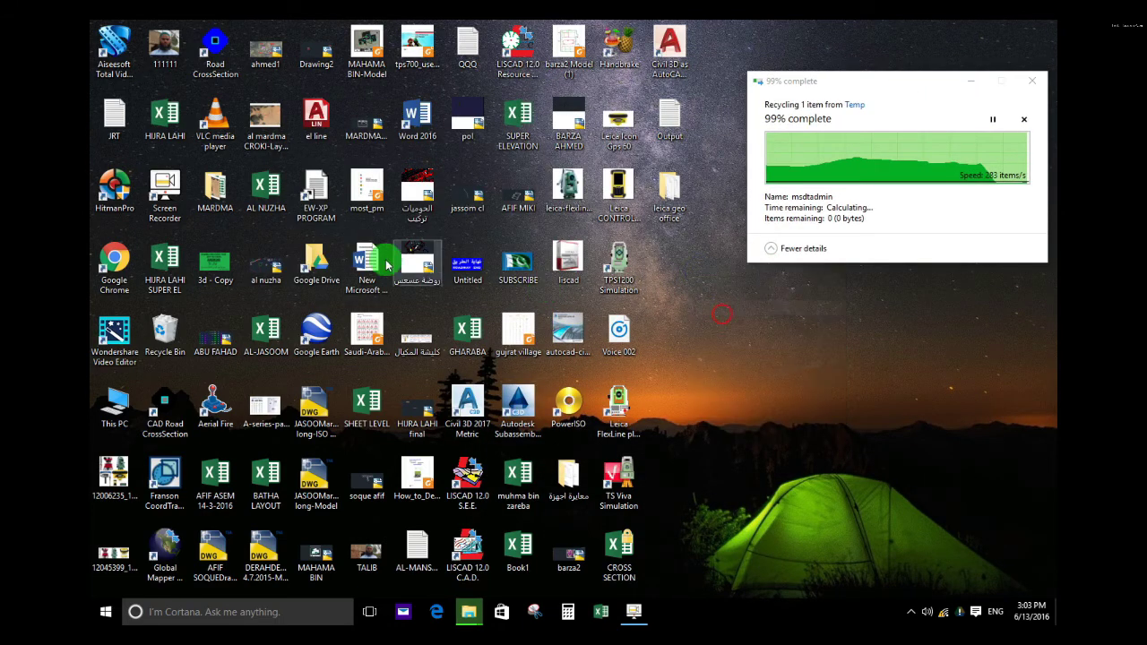
# Step: Empty the Recycle Bin and confirm the permanent deletion of all its items
pyautogui.click(161, 328)
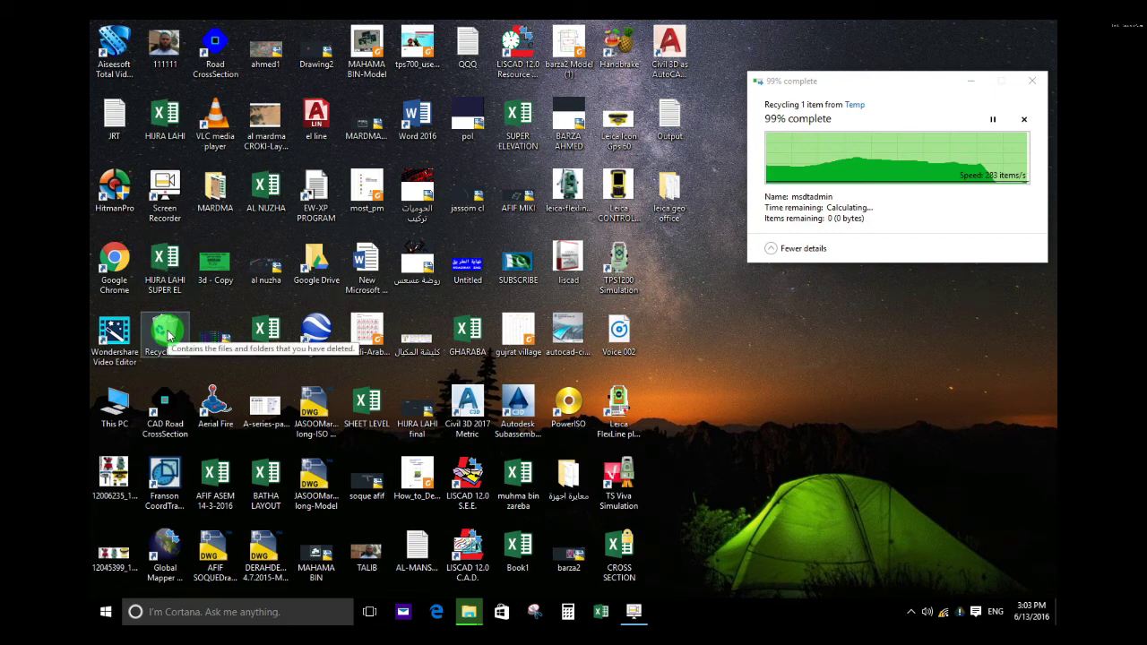
pyautogui.rightClick(169, 335)
pyautogui.click(205, 362)
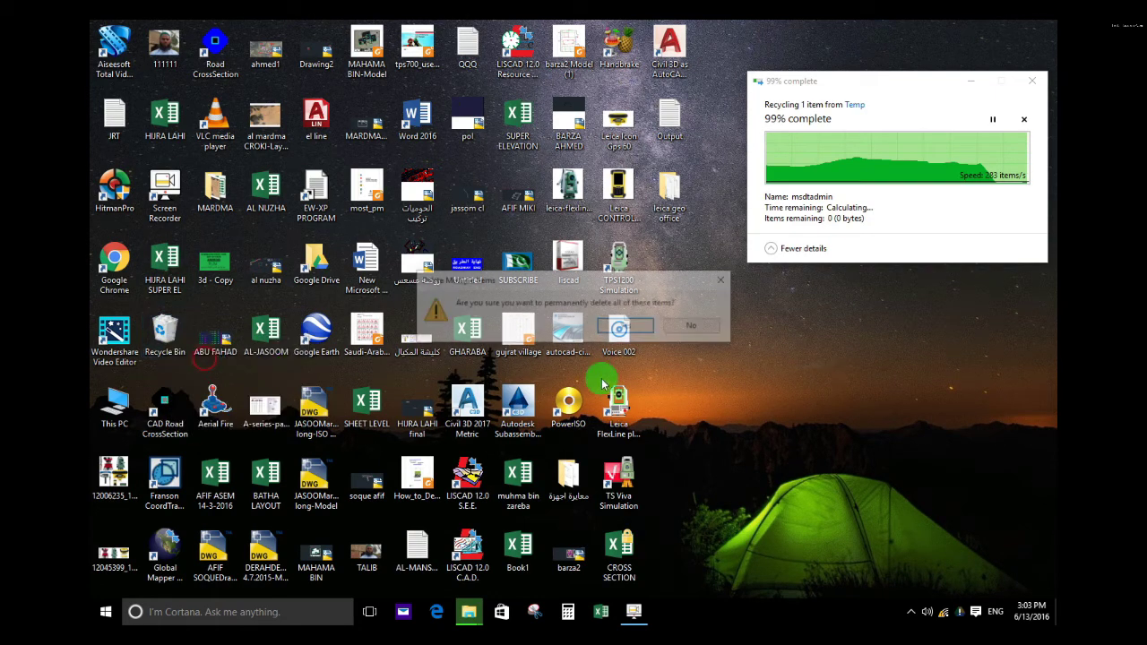
pyautogui.click(625, 328)
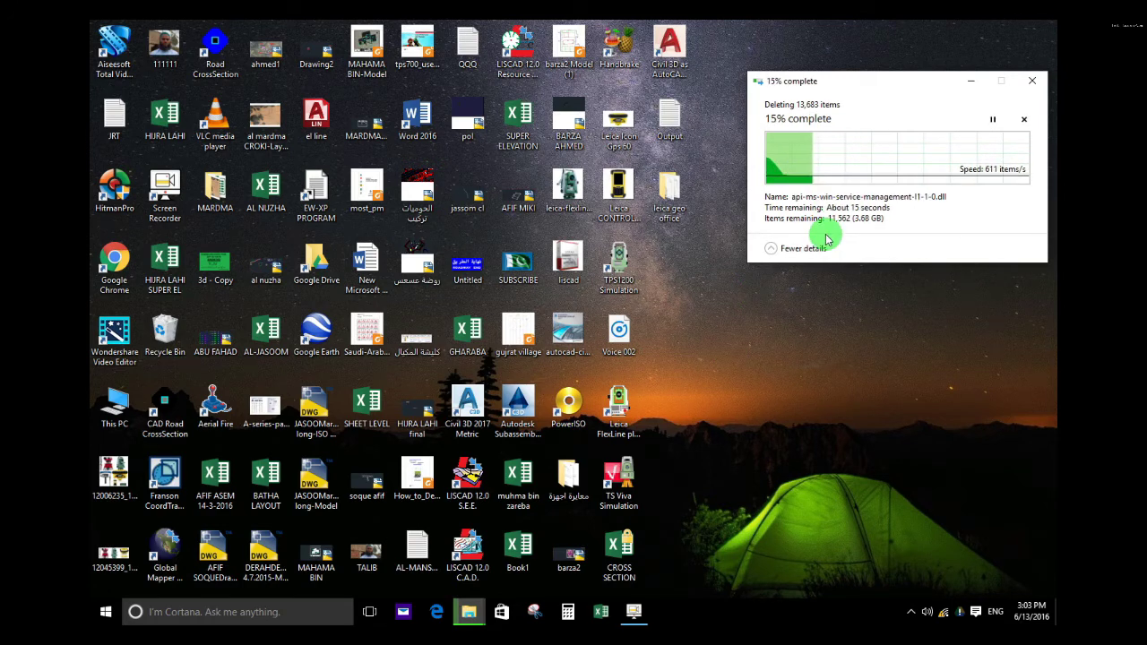
# Step: Follow the deletion in its progress dialog, moving it around the desktop, and refresh the desktop once it finishes
pyautogui.moveTo(843, 81); pyautogui.dragTo(565, 116)
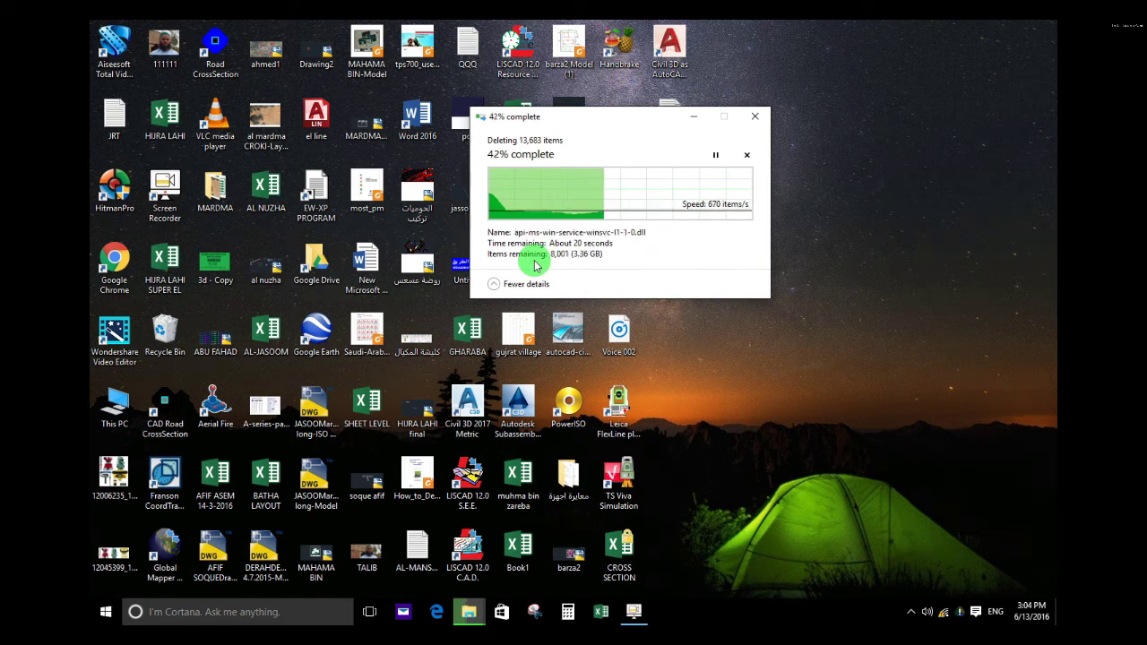
pyautogui.moveTo(587, 118); pyautogui.dragTo(709, 96)
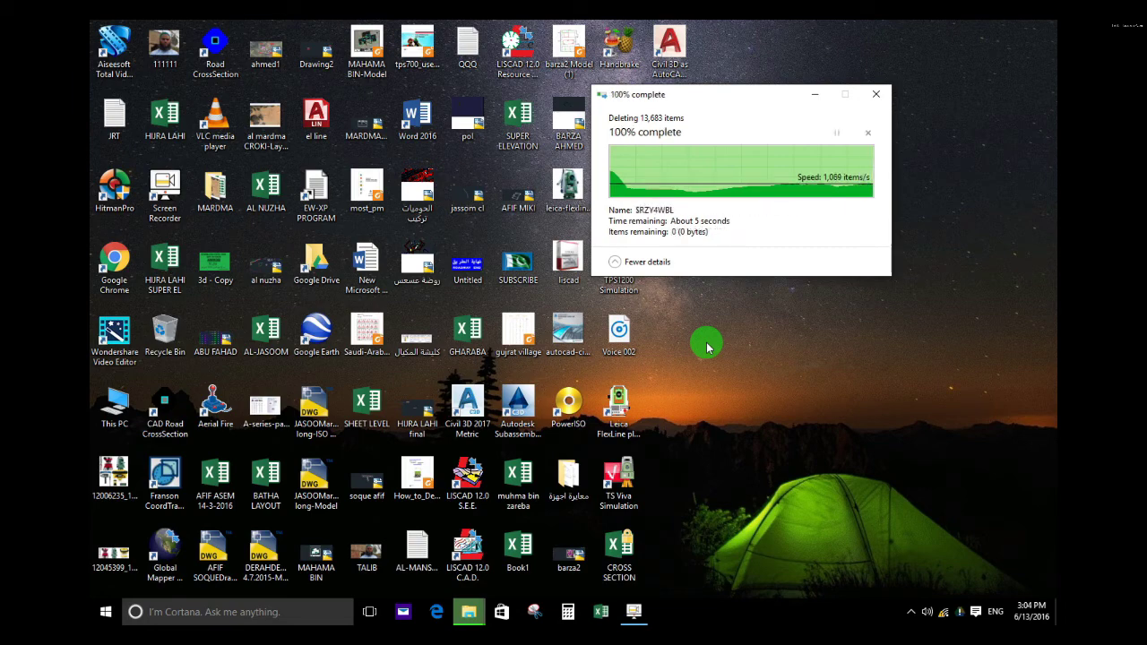
pyautogui.rightClick(782, 188)
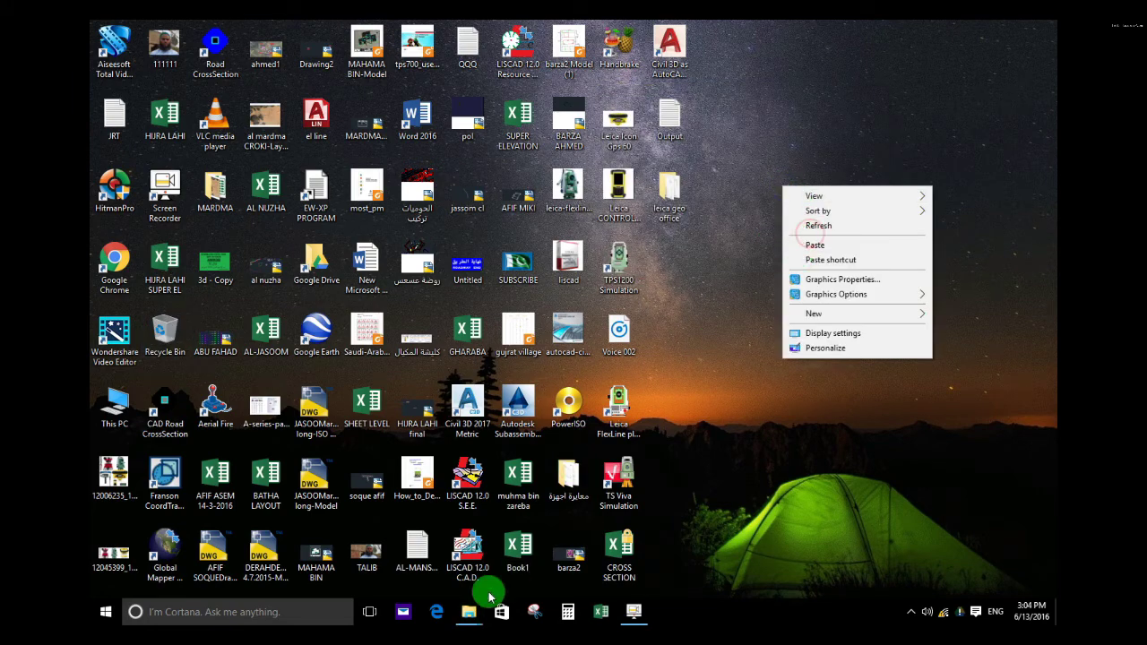
pyautogui.click(804, 225)
# Step: Bring back the معايرة اجهزة folder window, maximize it, and go to This PC
pyautogui.moveTo(471, 607)
pyautogui.moveTo(490, 547)
pyautogui.moveTo(415, 550)
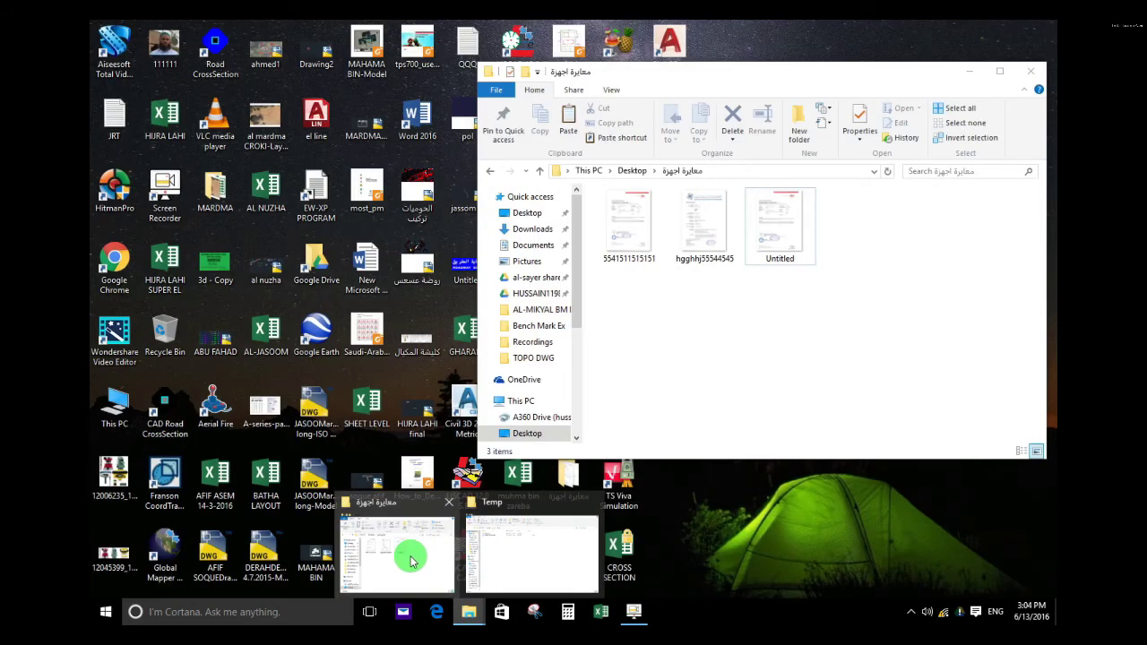
pyautogui.click(411, 560)
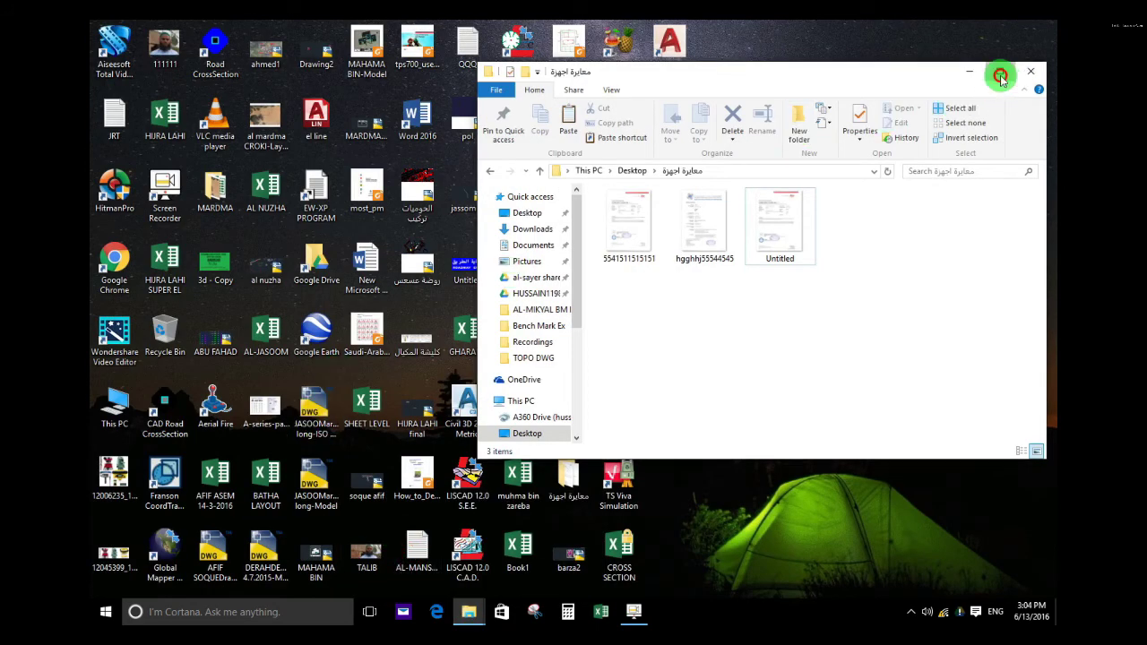
pyautogui.click(999, 71)
pyautogui.click(112, 354)
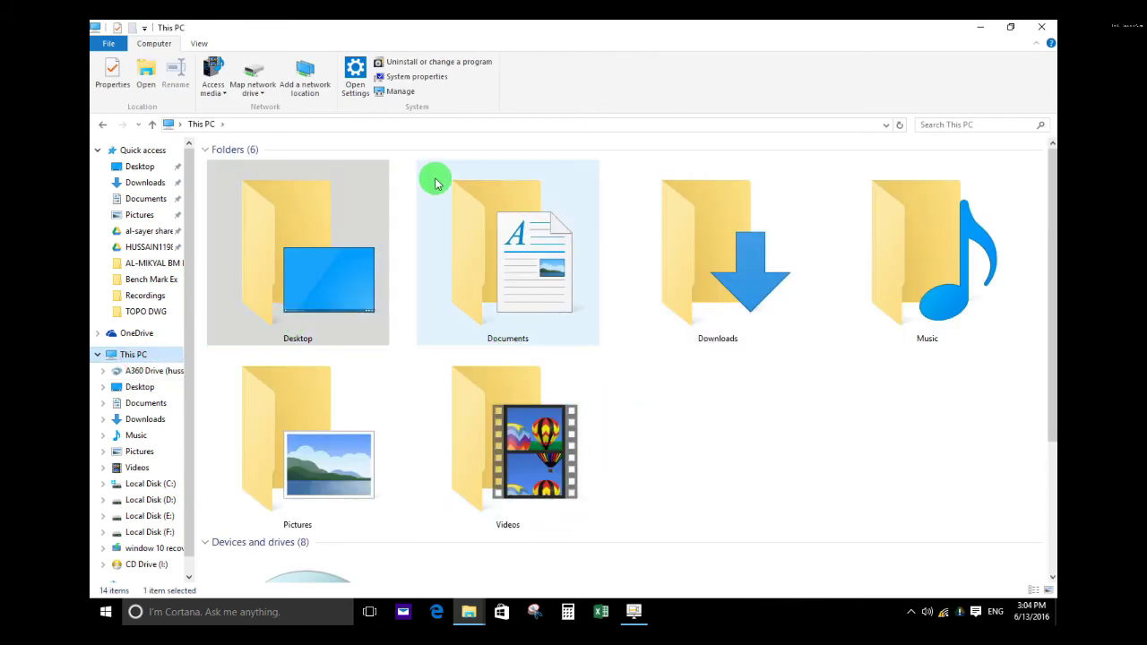
# Step: Check the used and free space in the properties of Local Disk (C:), then close the properties dialog
pyautogui.scroll(-4, 354, 259)
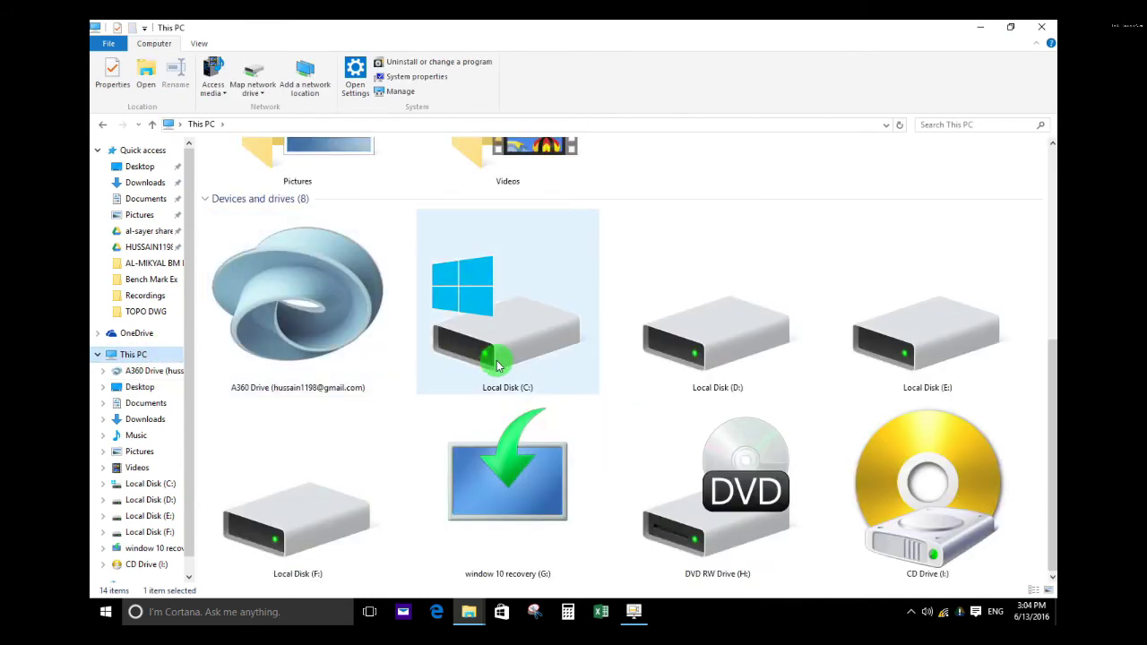
pyautogui.rightClick(518, 343)
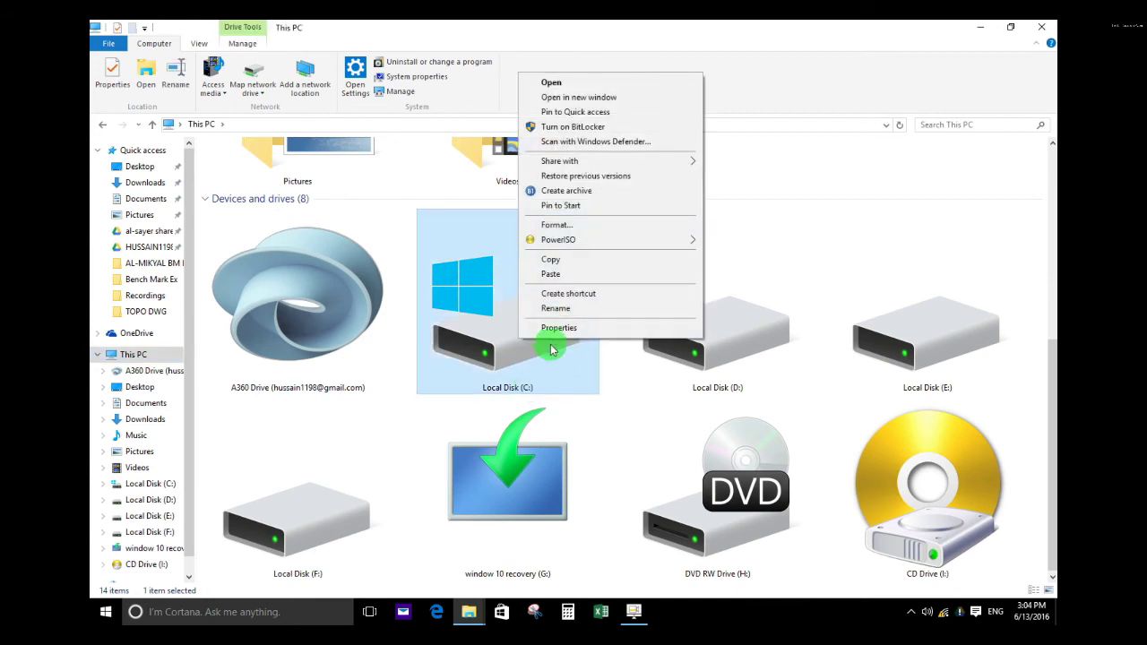
pyautogui.click(548, 326)
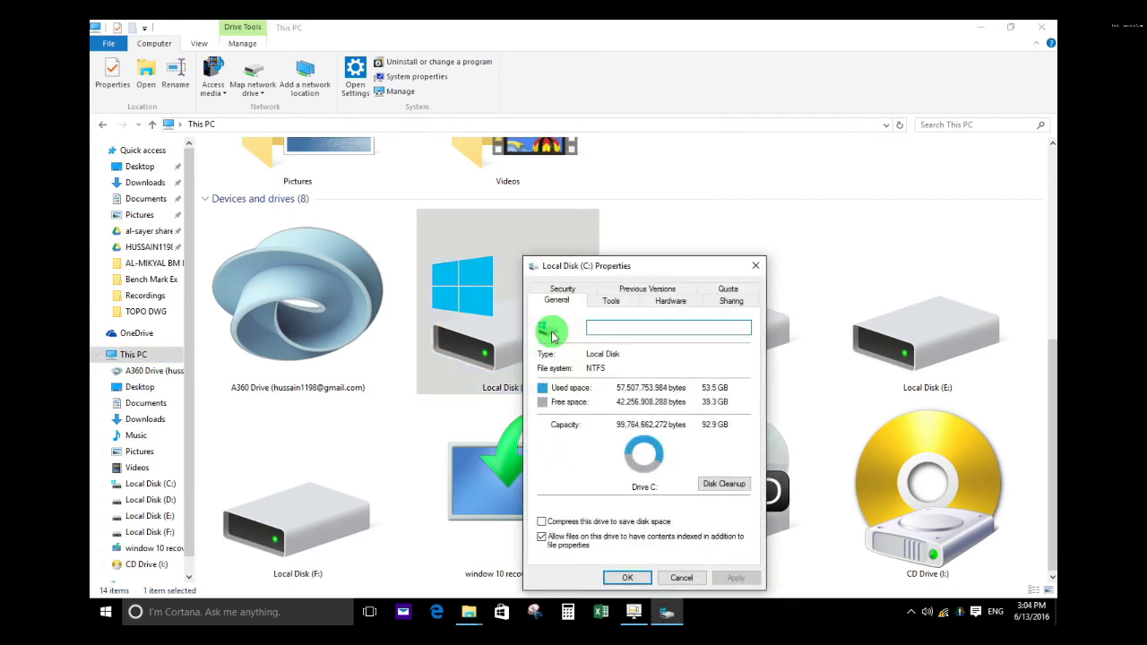
pyautogui.moveTo(634, 265); pyautogui.dragTo(494, 170)
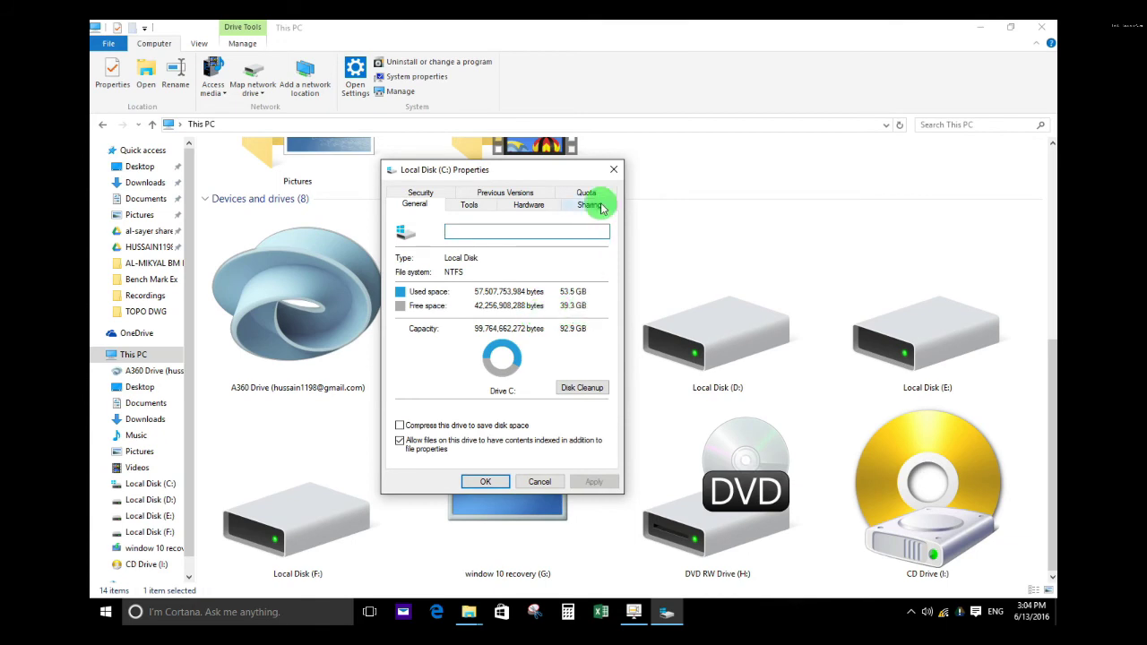
pyautogui.click(611, 171)
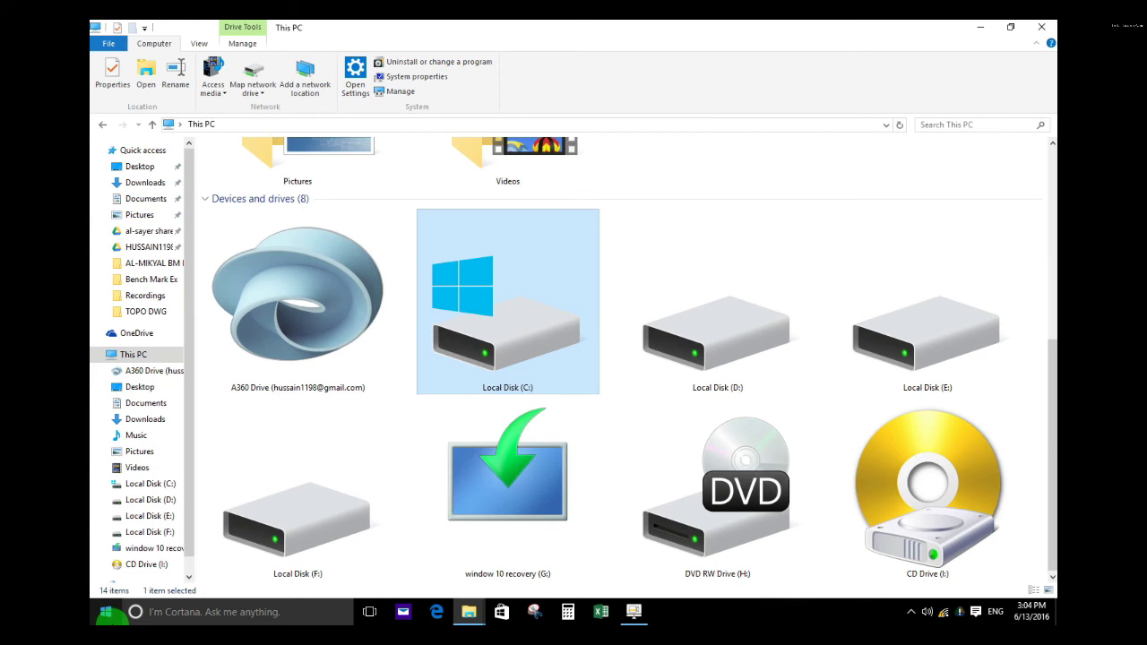